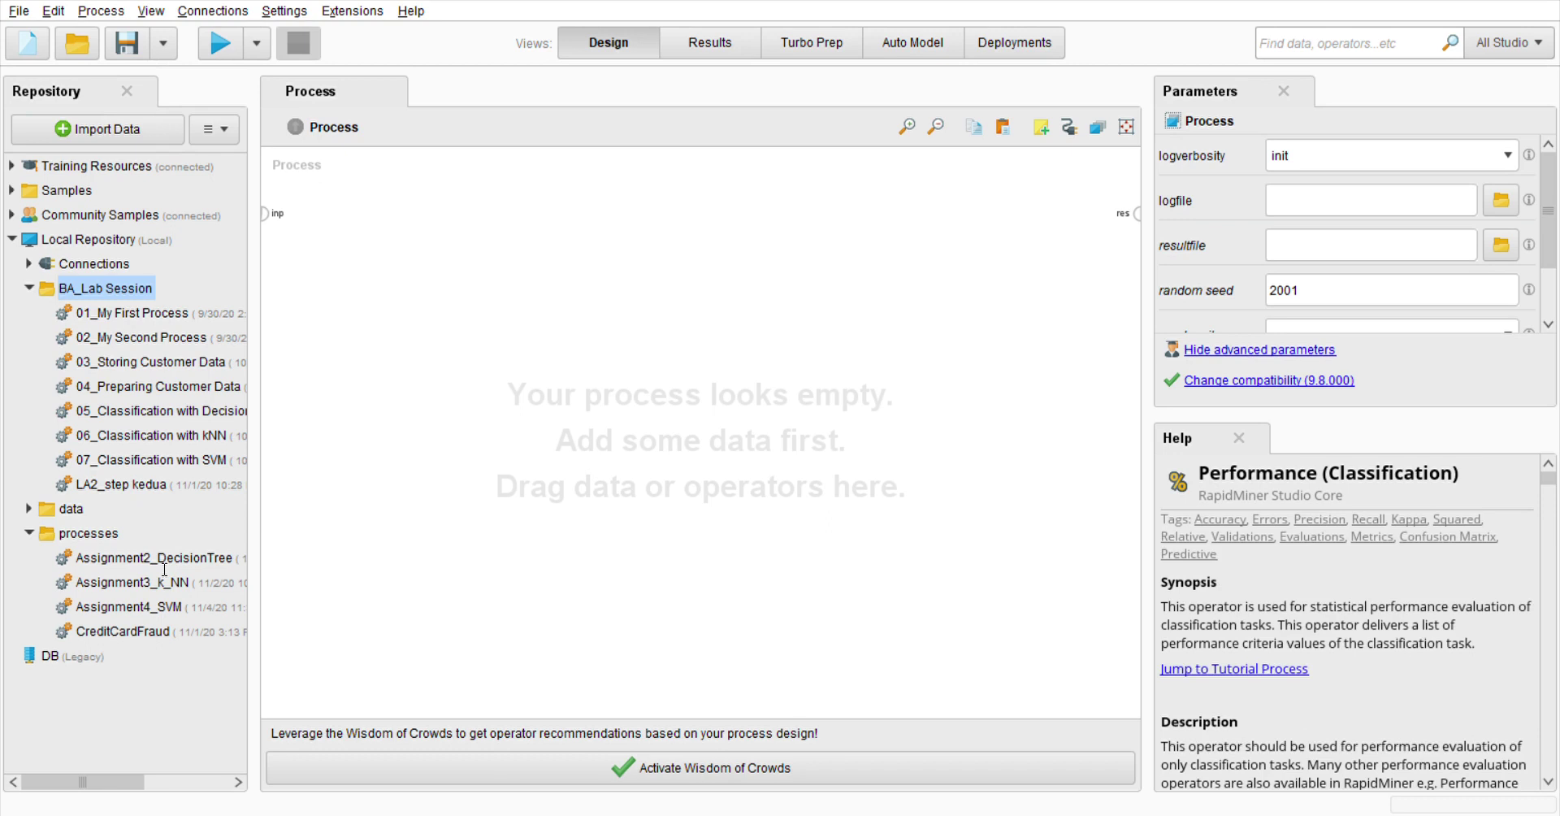
# Step: Add a Read CSV operator, load the Credit Card Fraud.csv file with comma column separators, and connect its output to the process result
pyautogui.moveTo(164, 569); pyautogui.dragTo(354, 253)
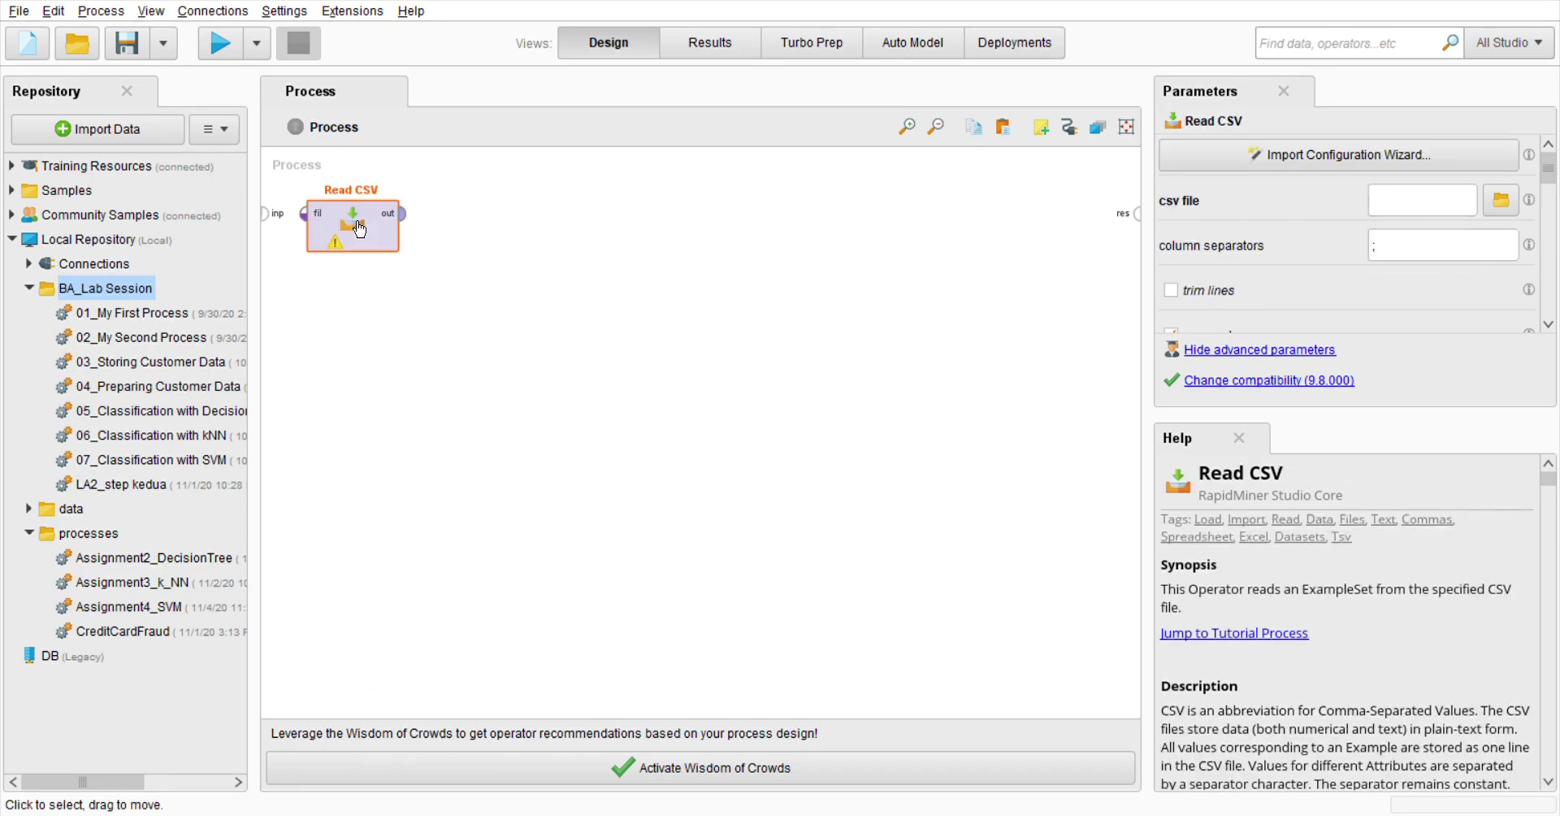
pyautogui.click(1136, 214)
pyautogui.click(406, 217)
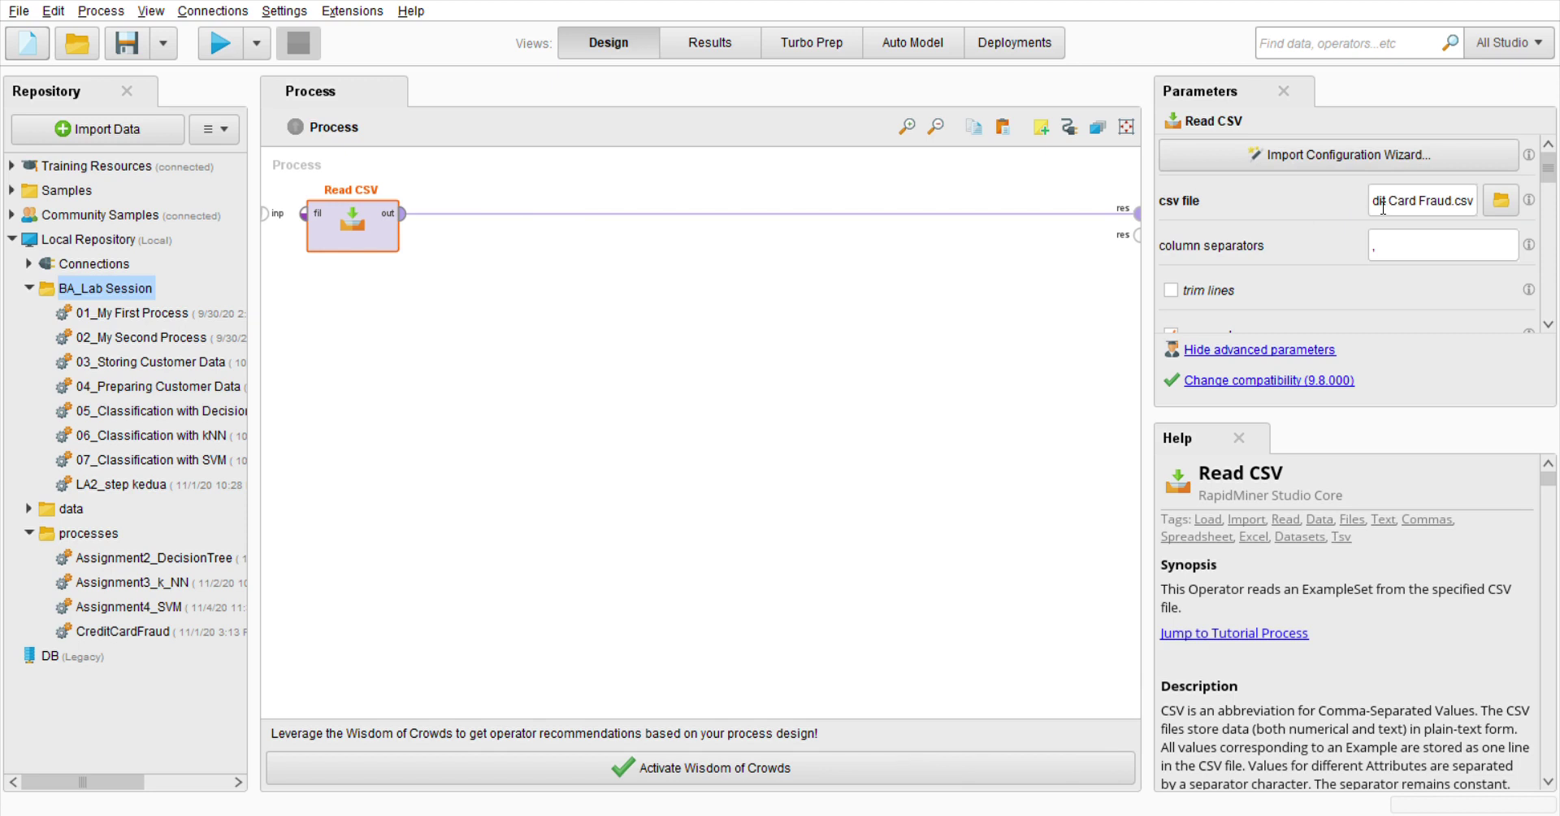
pyautogui.moveTo(1383, 207); pyautogui.dragTo(1466, 213)
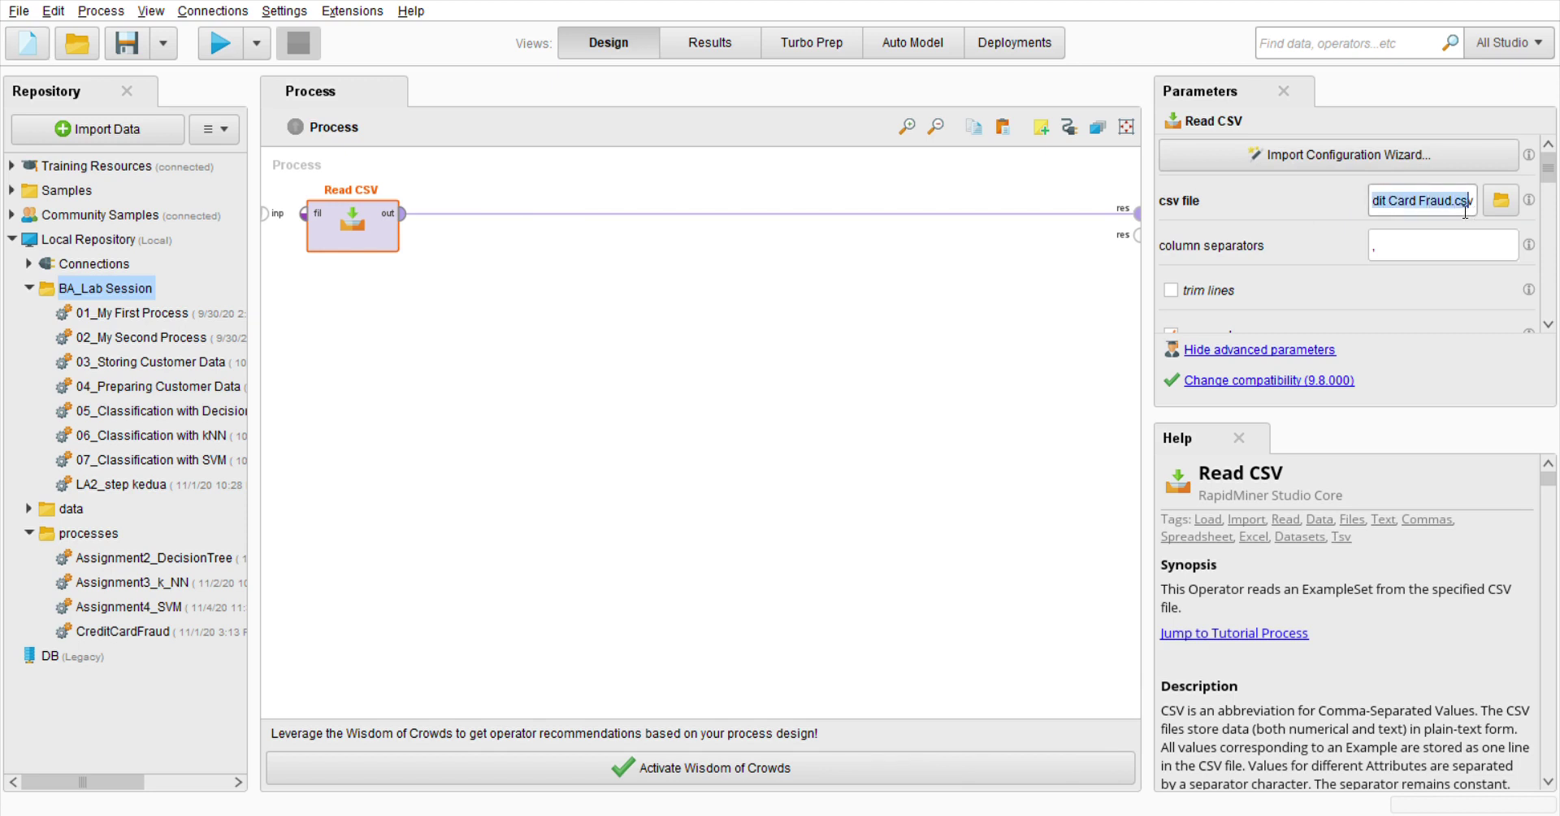
pyautogui.click(687, 283)
# Step: Run the process and examine the imported data across all columns, from Time to Class
pyautogui.click(219, 42)
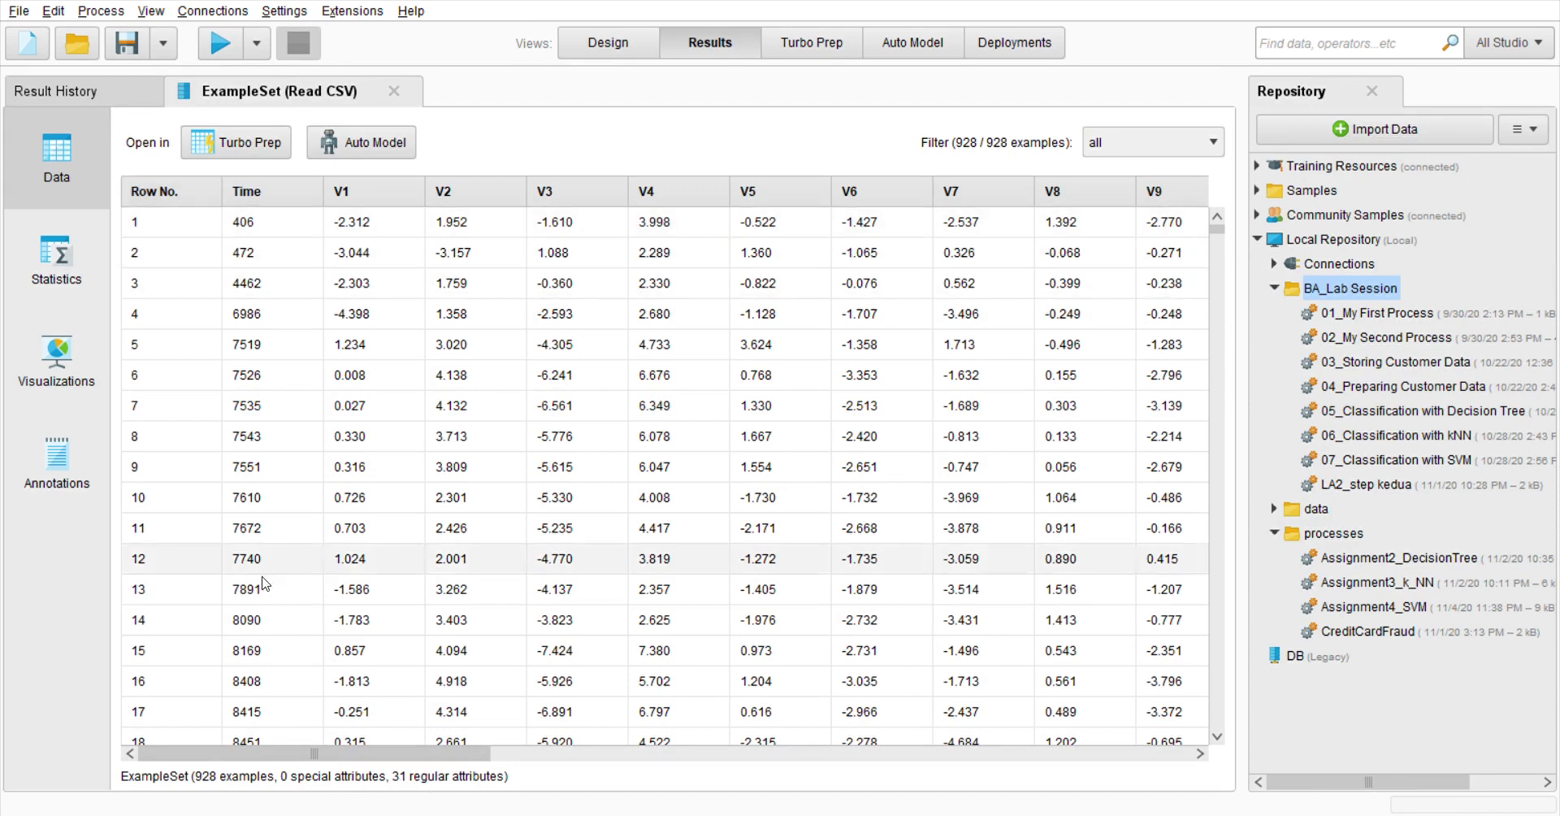
pyautogui.moveTo(341, 753); pyautogui.dragTo(422, 752)
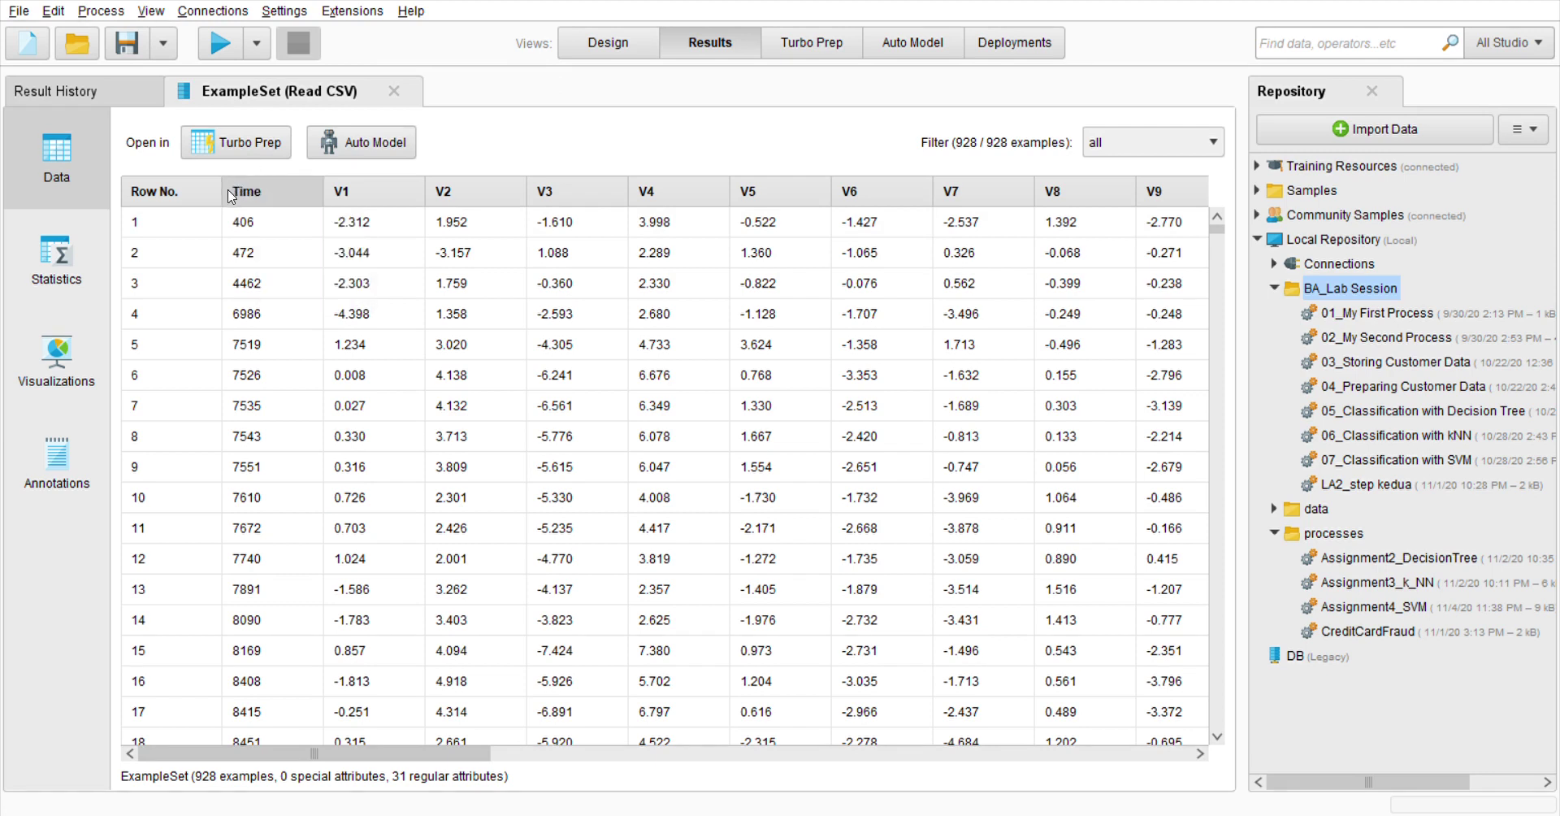
pyautogui.hscroll(10, 1056, 252)
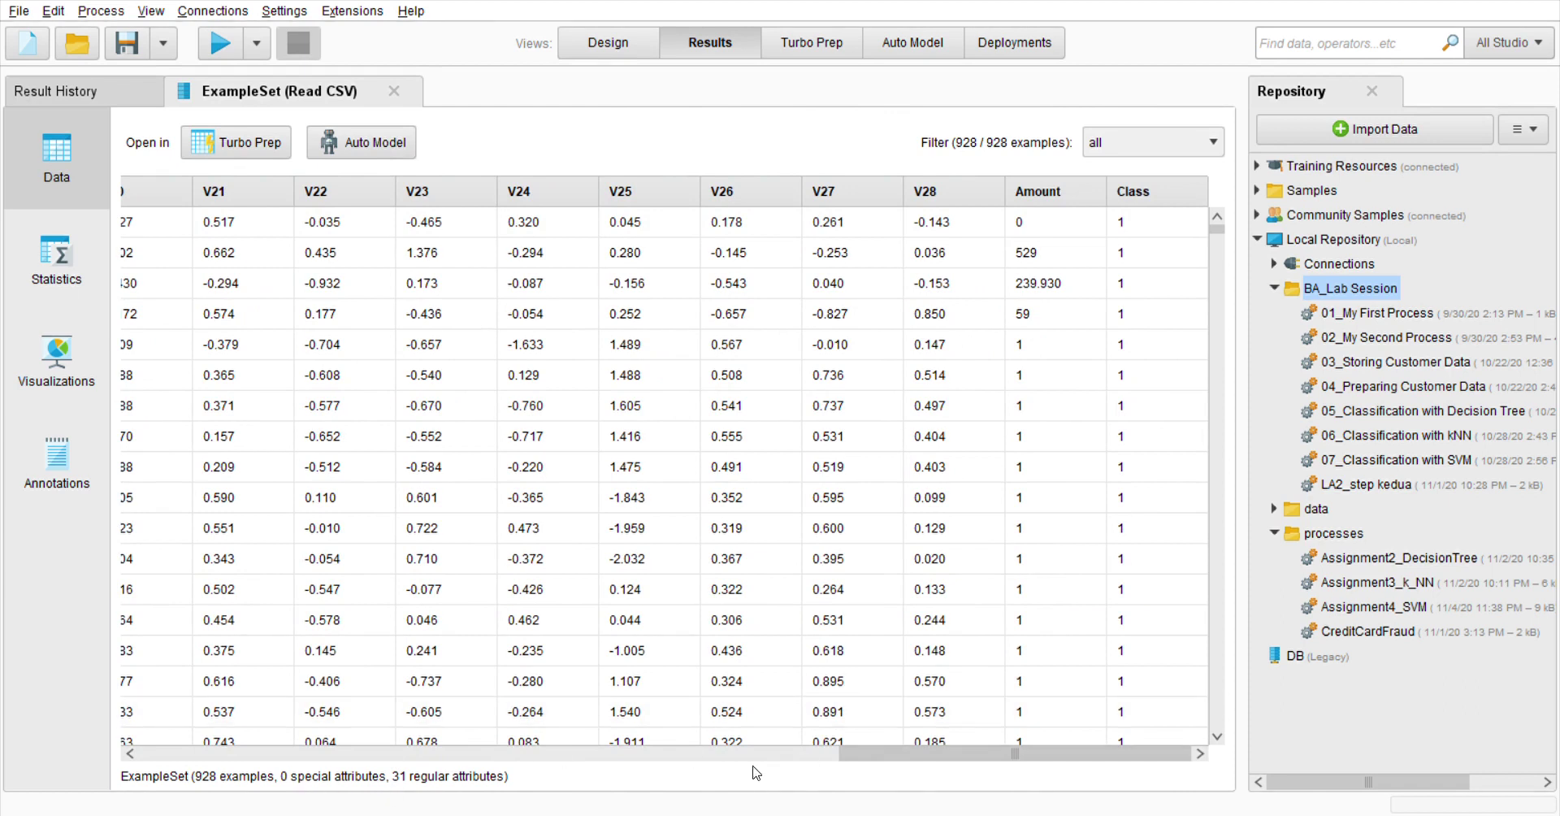
pyautogui.moveTo(894, 753); pyautogui.dragTo(187, 754)
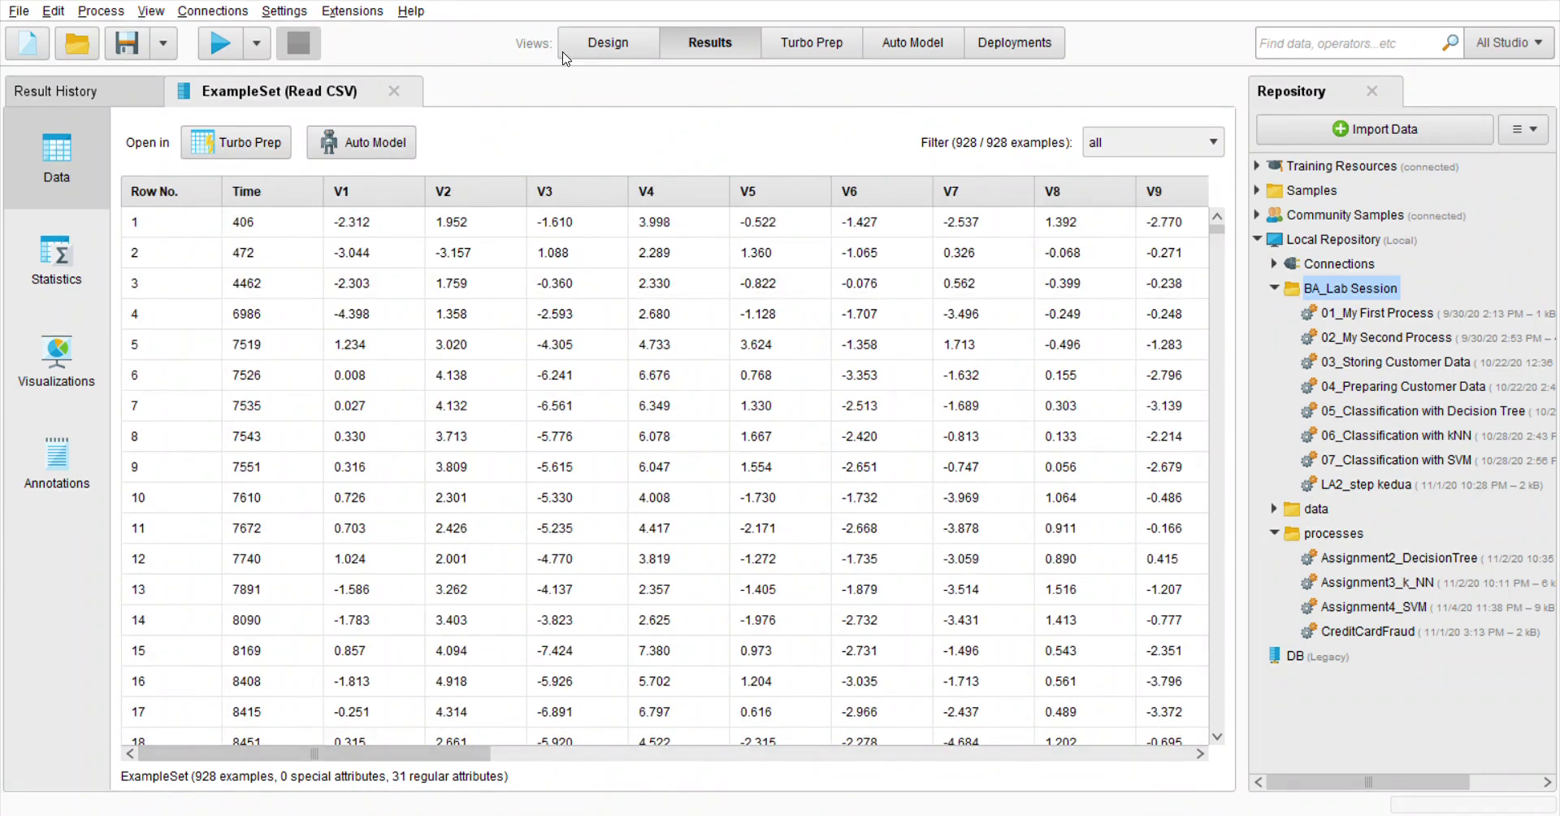
# Step: Insert a Store operator after Read CSV with repository entry //Local Repository/data/A4_step1 and run the process to save the data
pyautogui.click(568, 51)
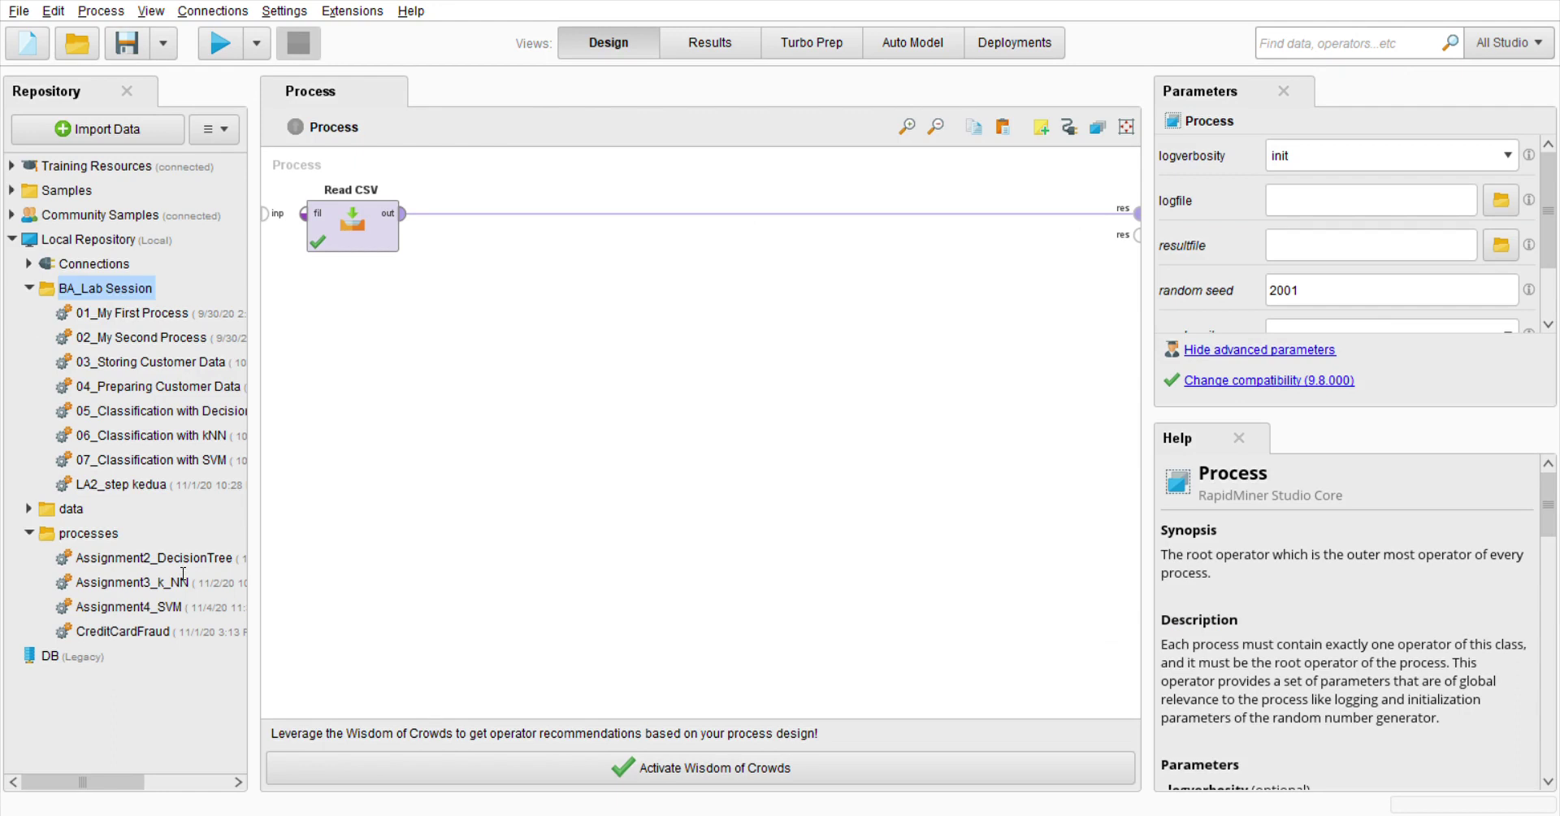
pyautogui.moveTo(183, 575); pyautogui.dragTo(487, 231)
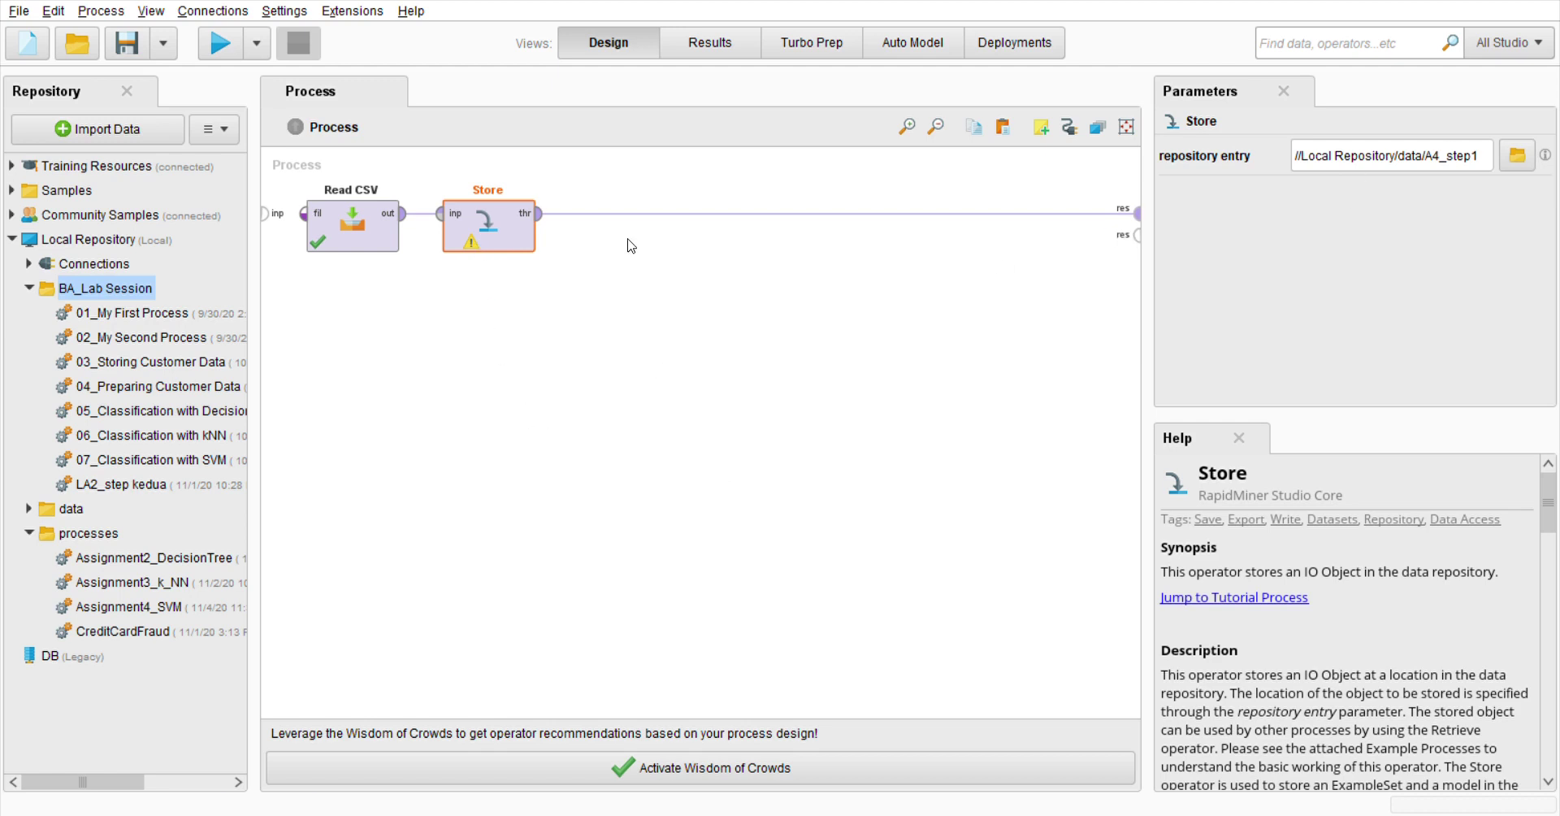
pyautogui.click(215, 53)
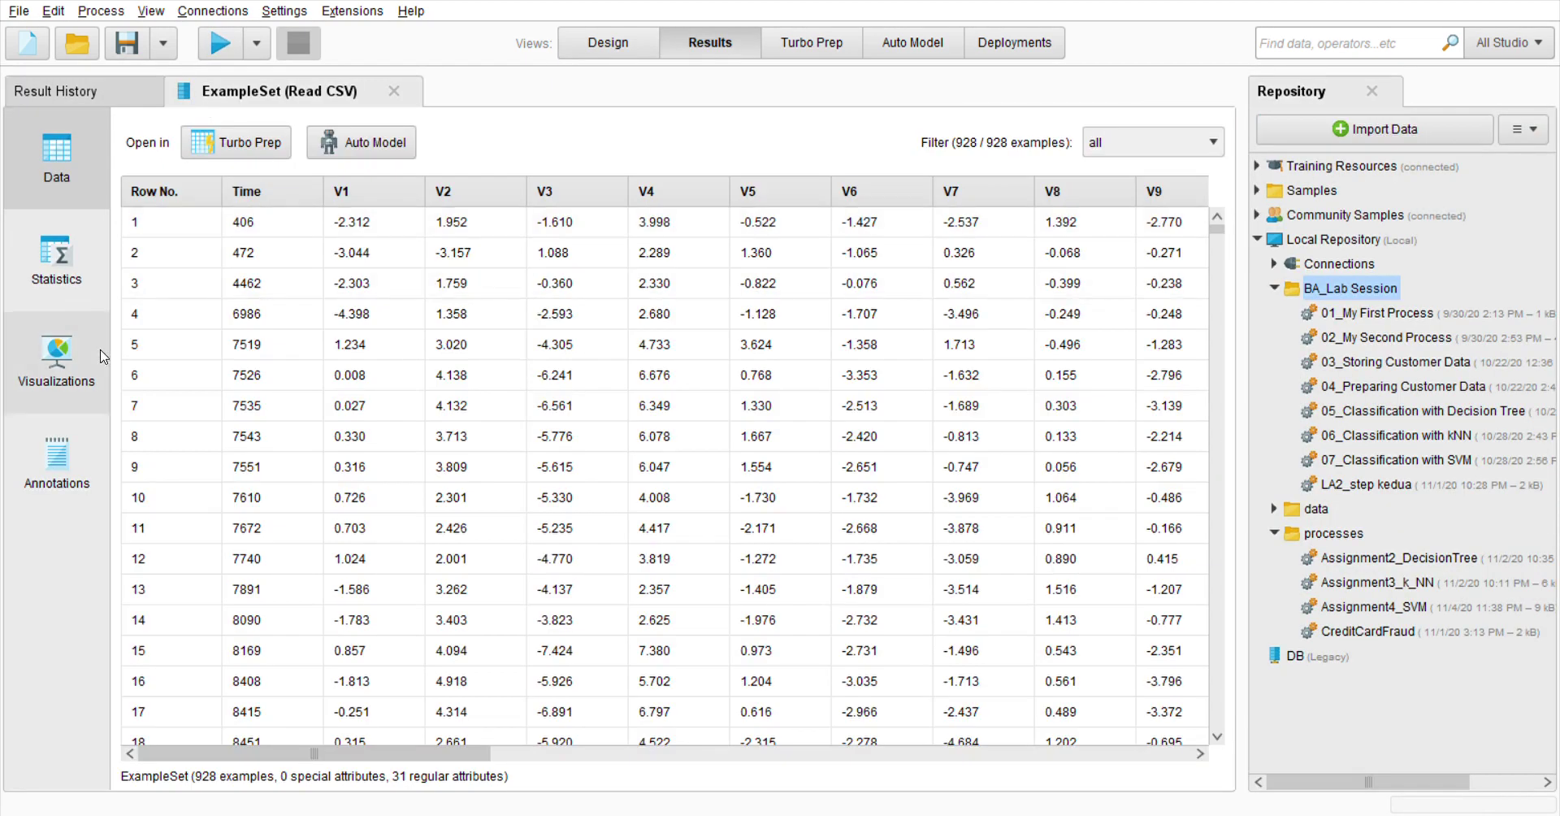
# Step: Create a new process and add the stored A4_step1 data from the local repository's data folder to it
pyautogui.click(641, 36)
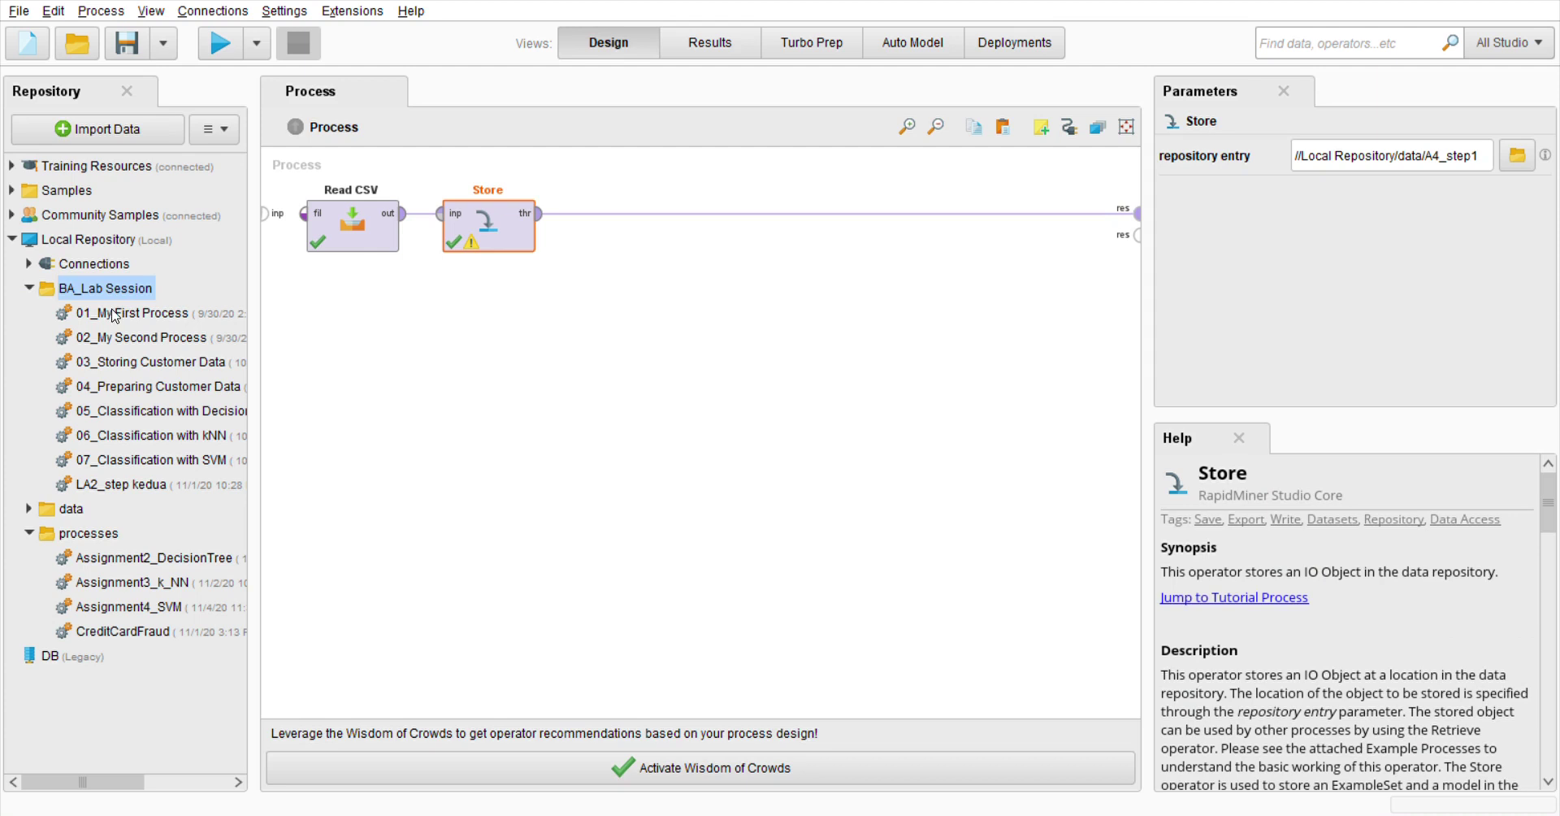
pyautogui.click(29, 288)
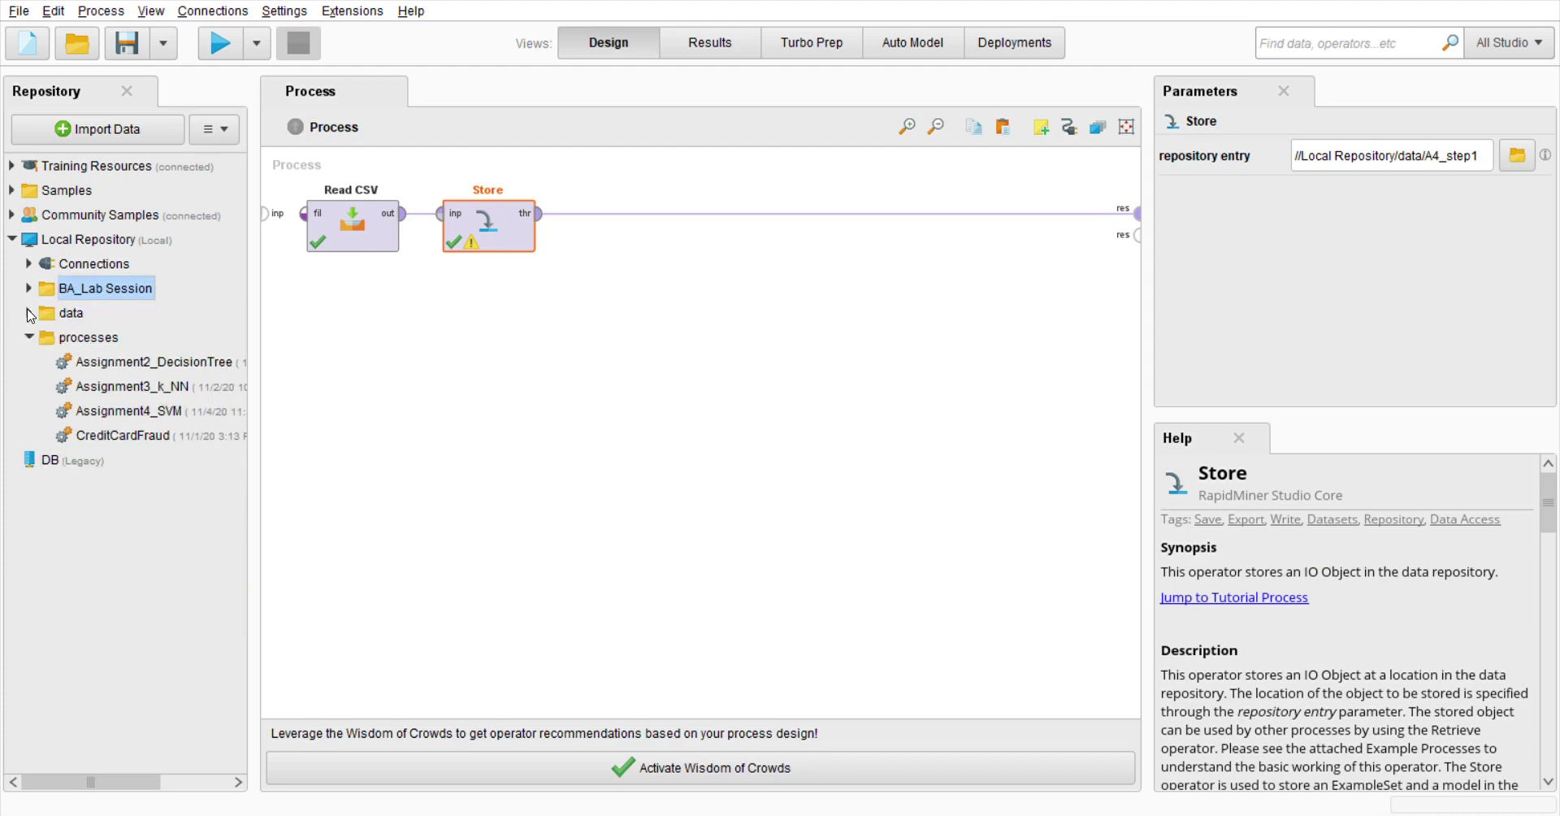
pyautogui.click(30, 337)
pyautogui.click(29, 313)
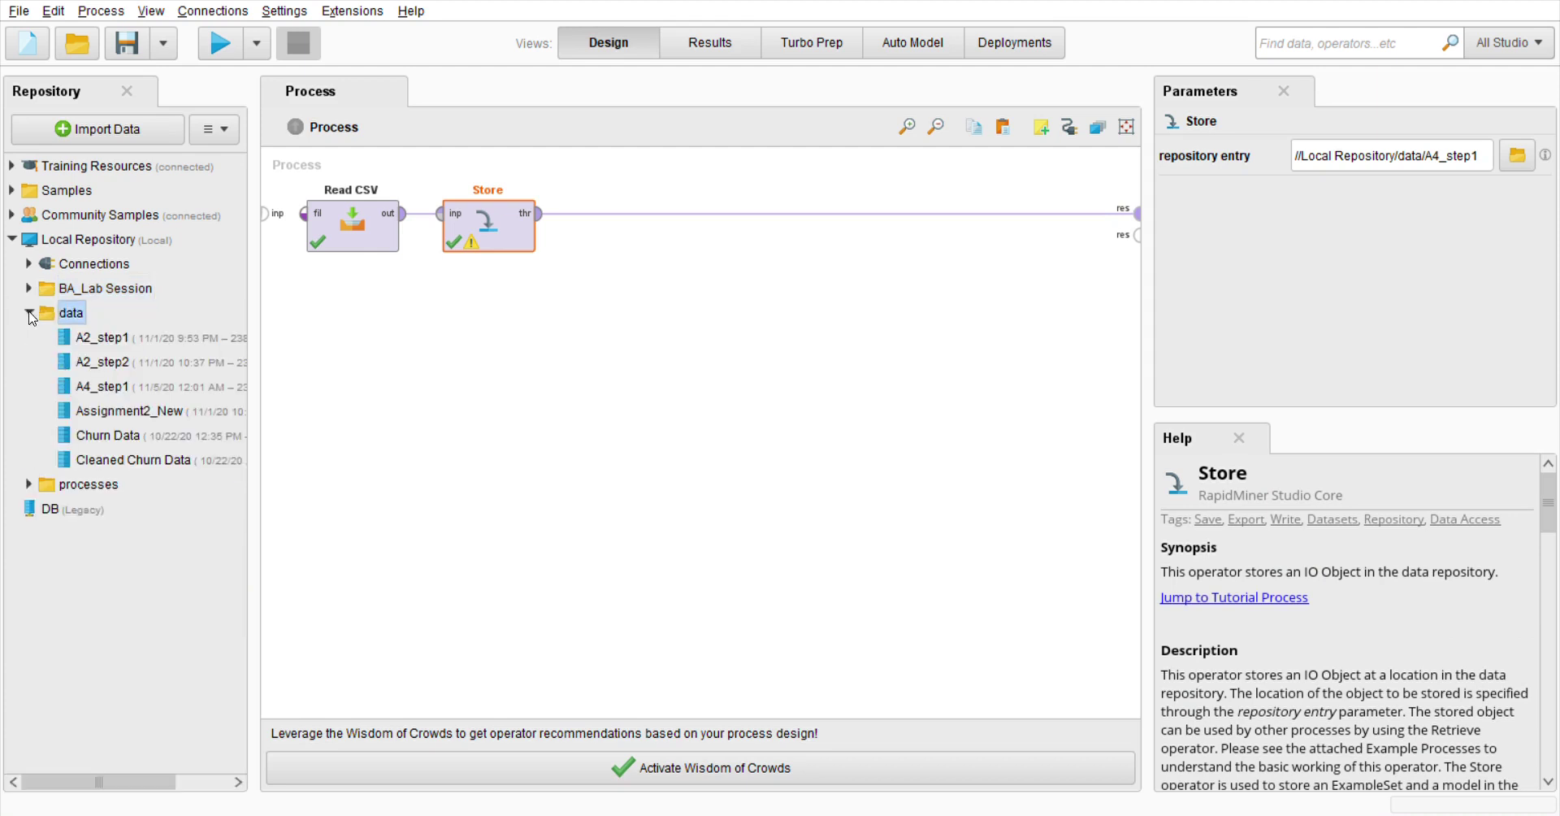
pyautogui.click(96, 390)
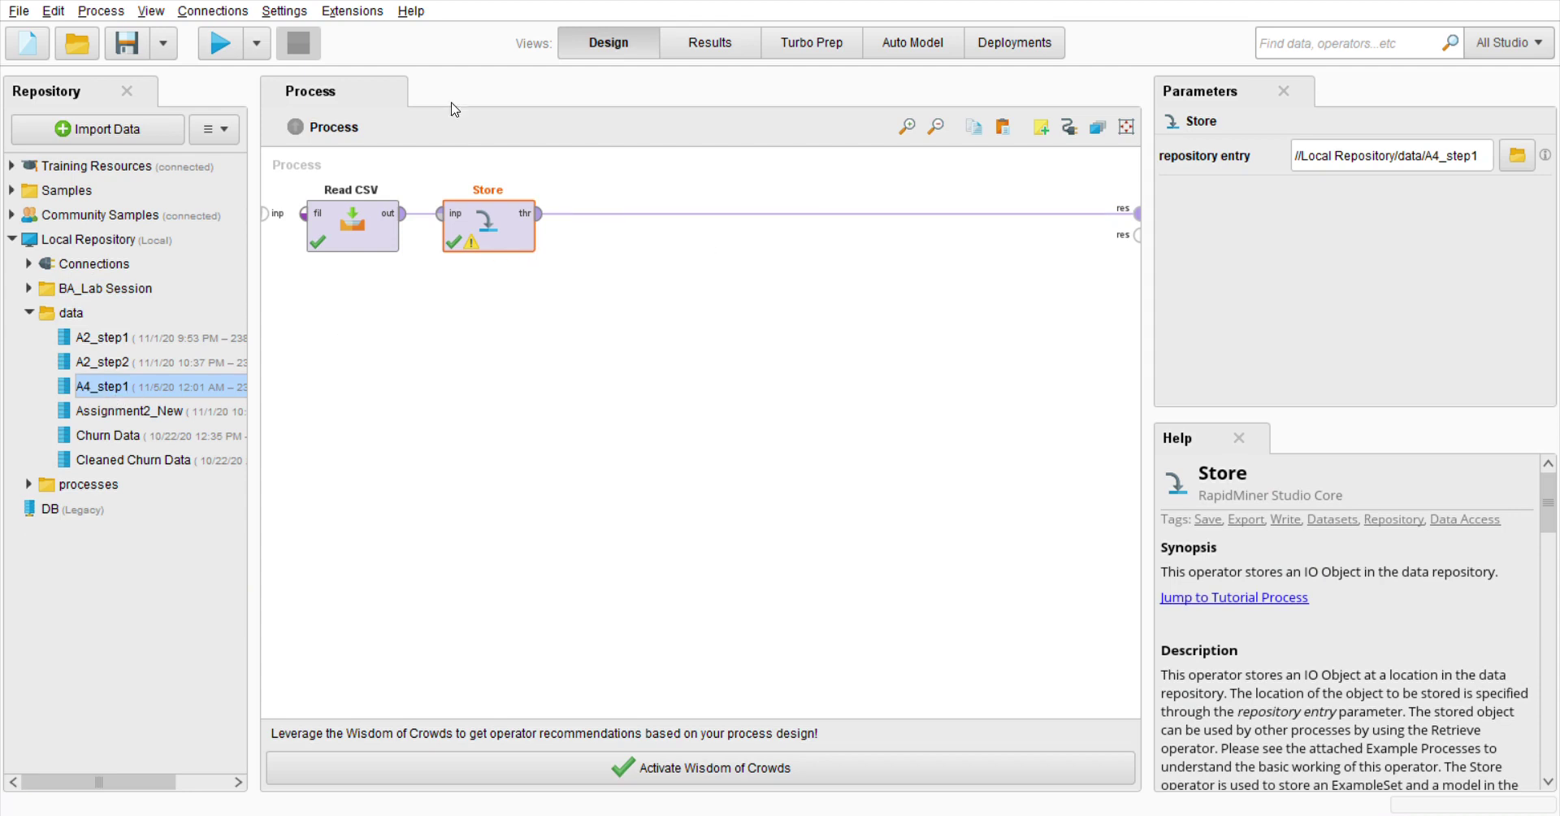
pyautogui.click(33, 49)
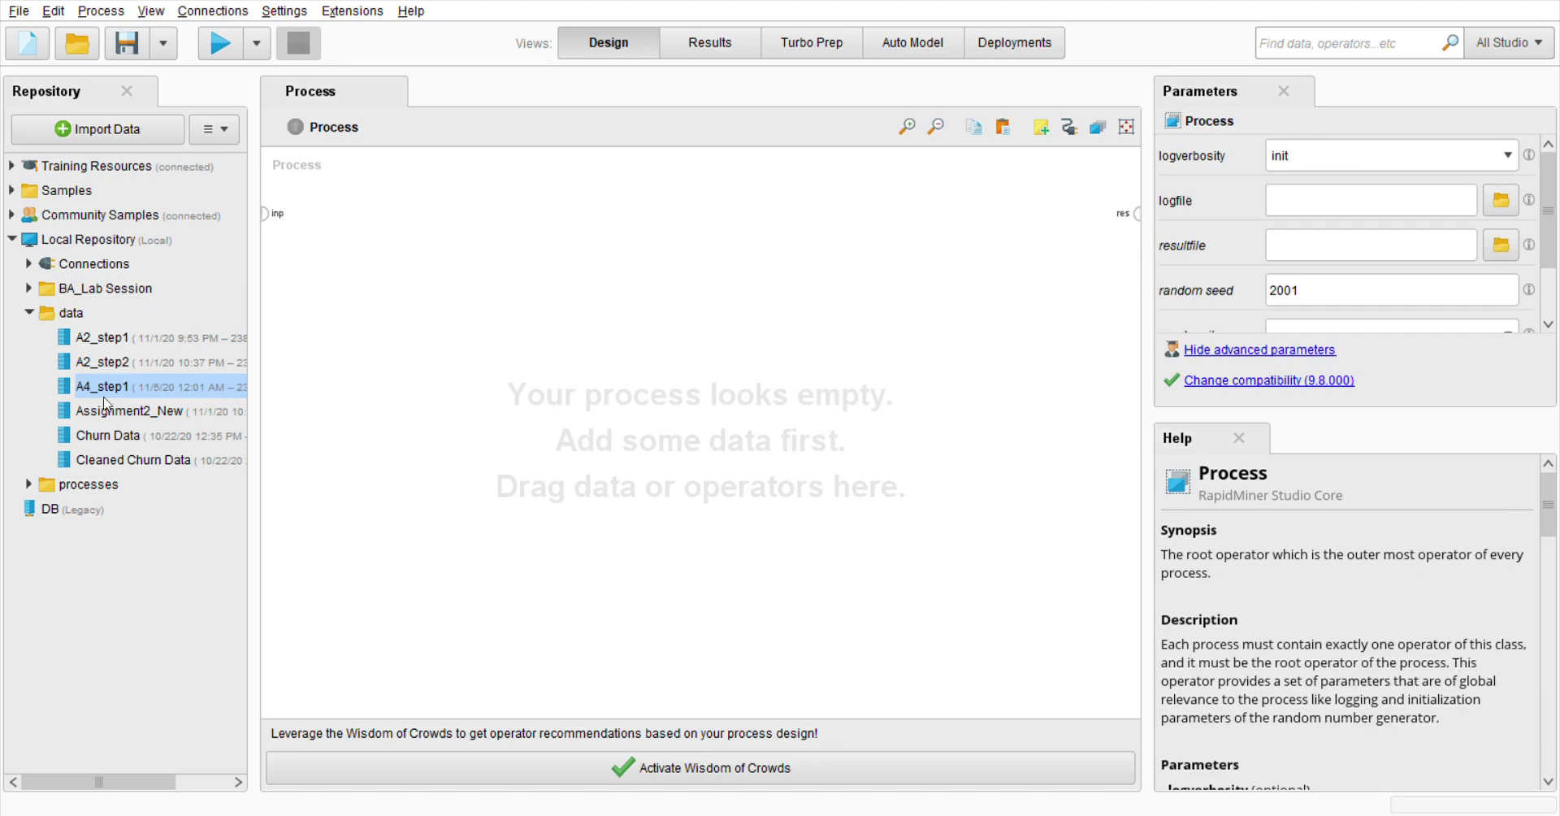
pyautogui.moveTo(104, 392); pyautogui.dragTo(352, 227)
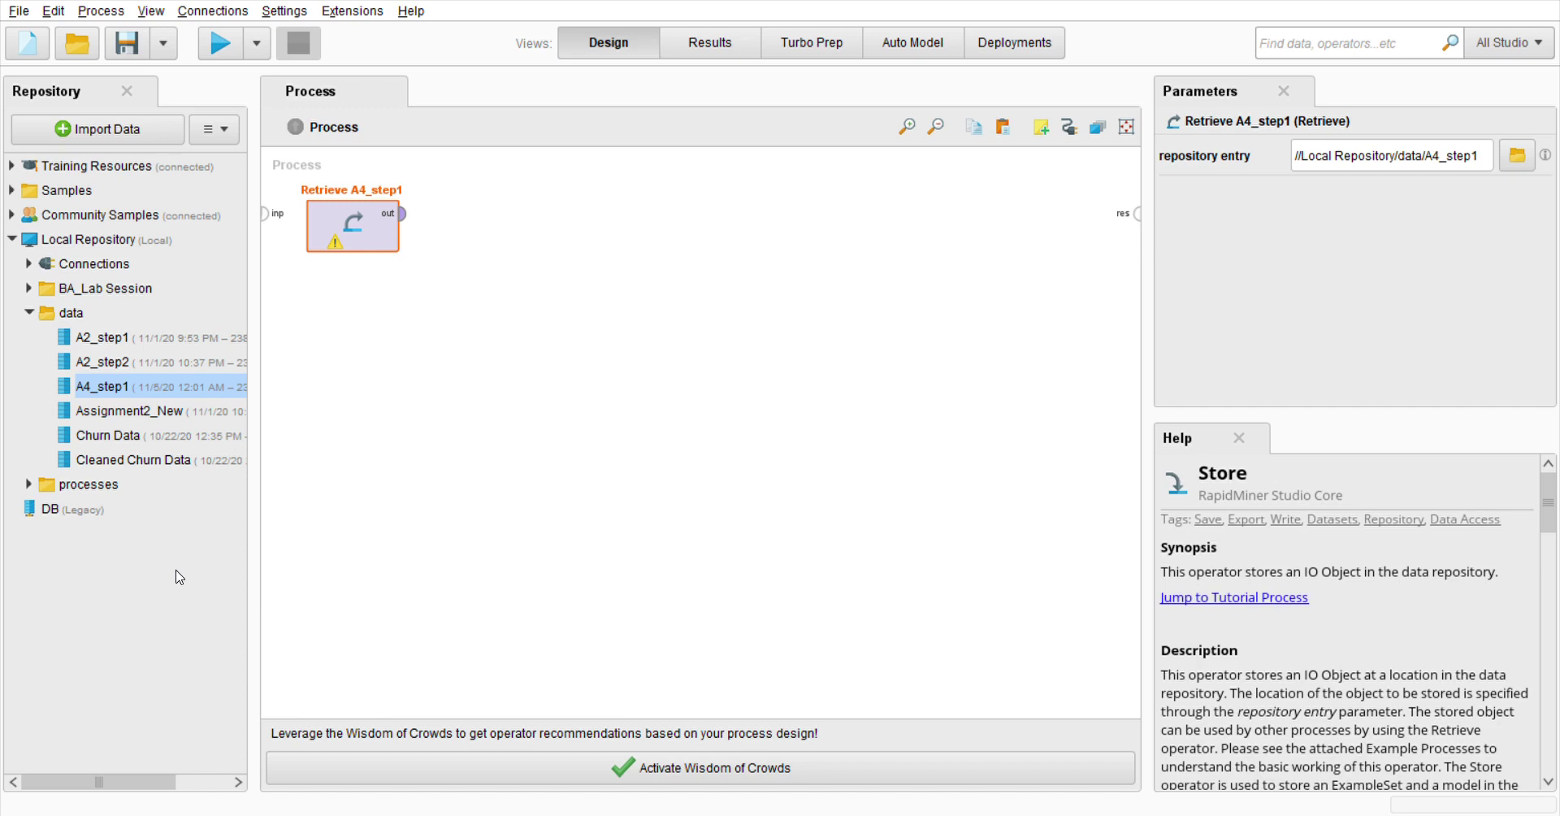
# Step: Add a Set Role operator, feed the A4_step1 output into it, and connect its example output to the process result
pyautogui.moveTo(185, 515); pyautogui.dragTo(445, 228)
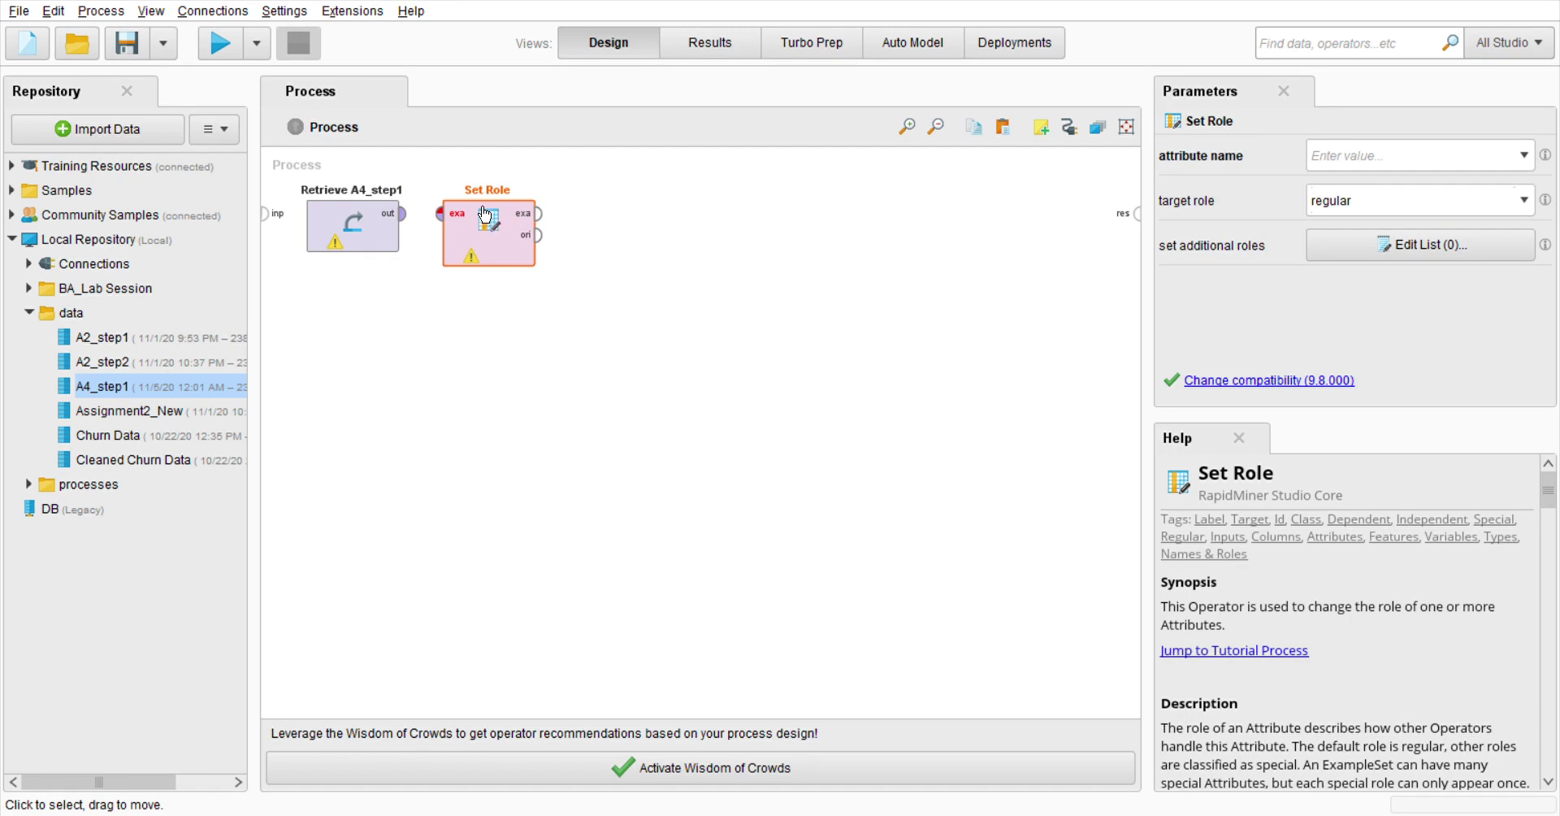
pyautogui.click(402, 213)
pyautogui.click(439, 213)
pyautogui.click(539, 215)
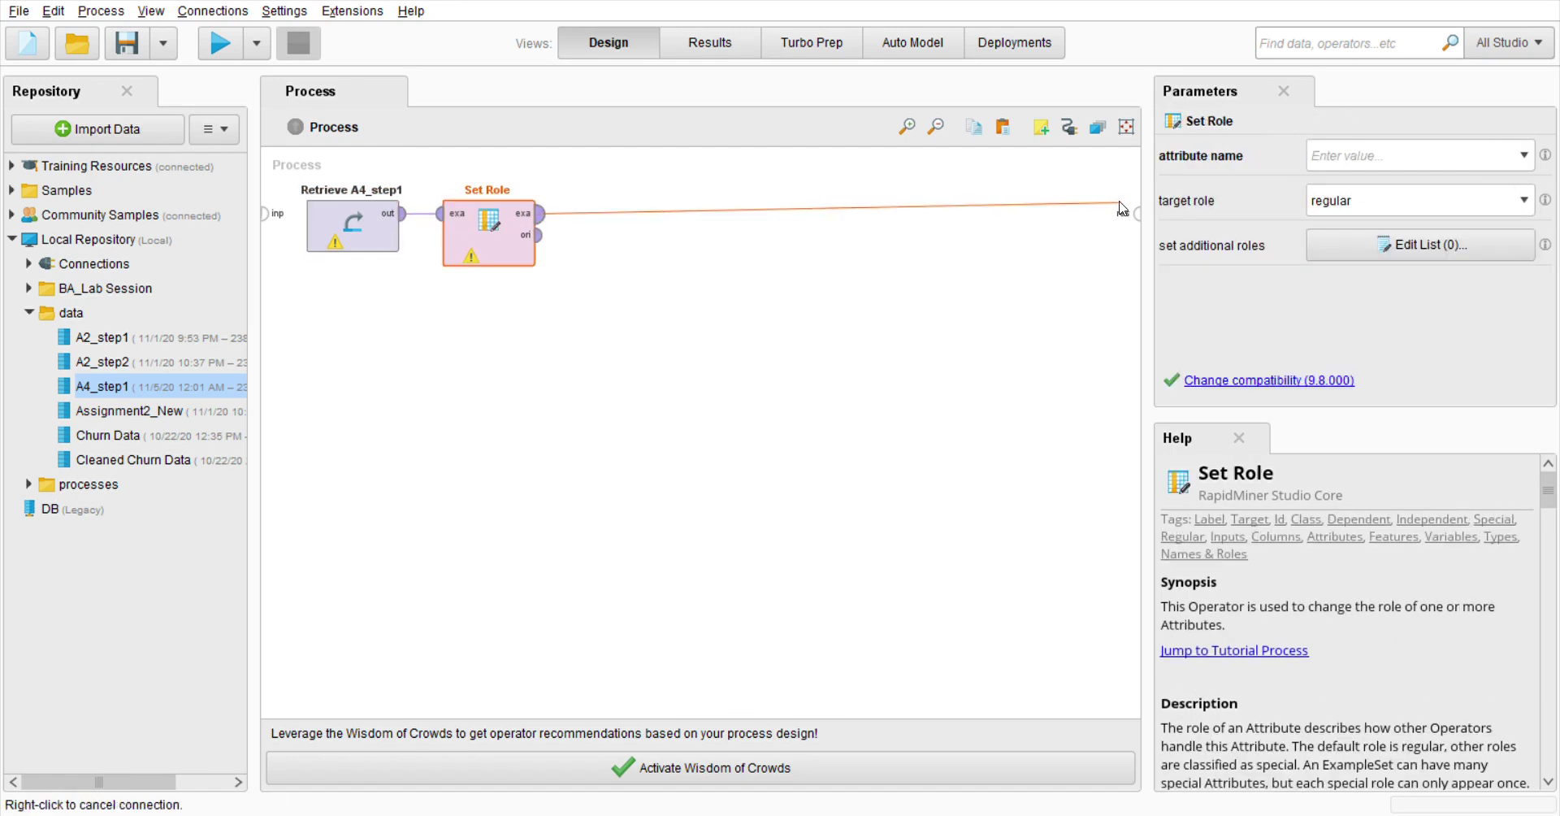
pyautogui.click(1137, 214)
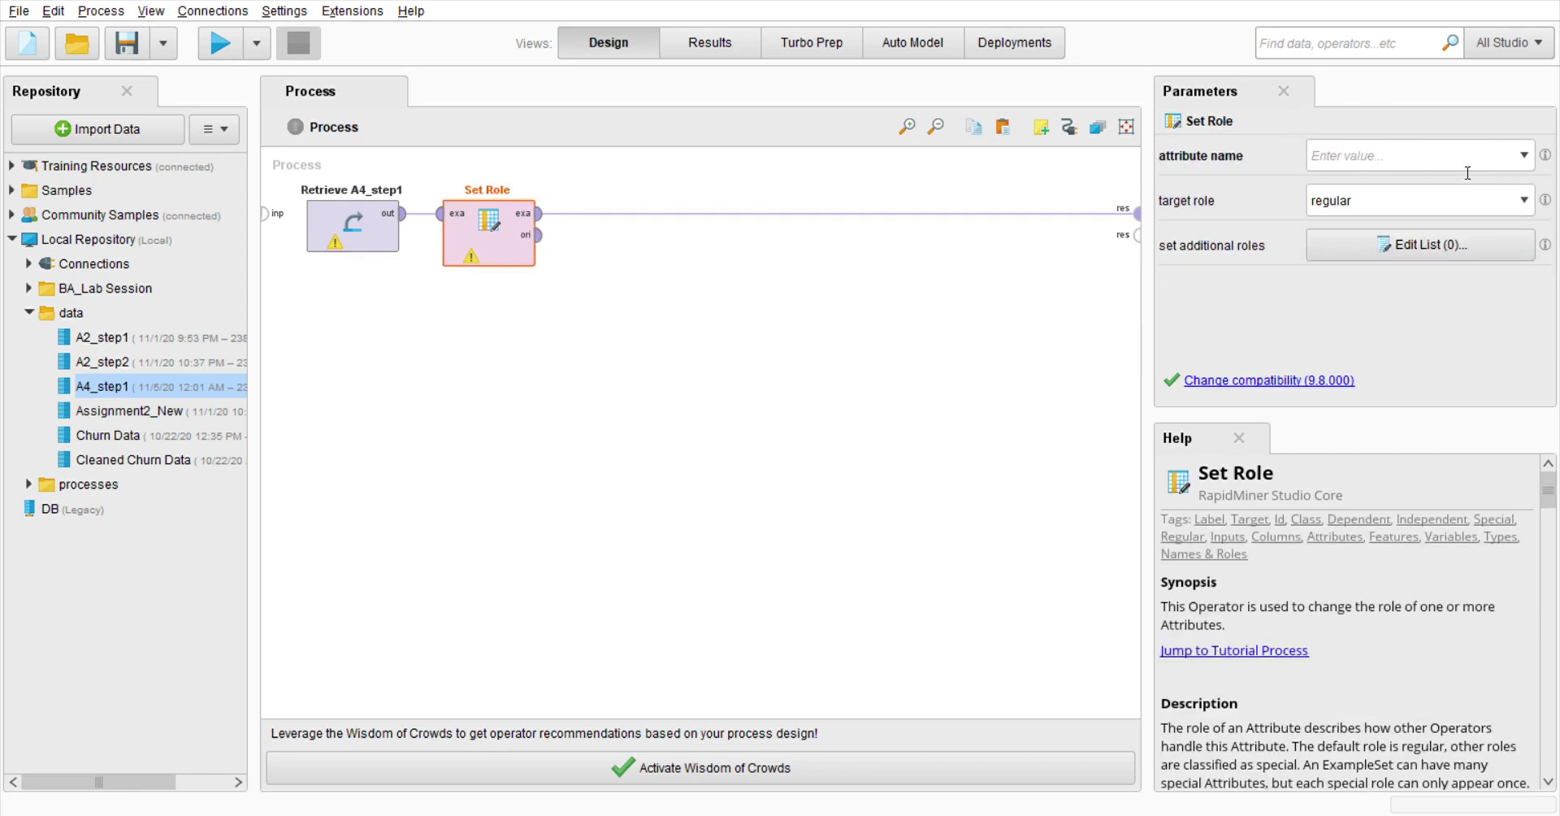
# Step: Configure Set Role with attribute Time and target role label, plus additional roles making Amount the id and Class the label
pyautogui.click(1520, 162)
pyautogui.write('Time')
pyautogui.press('Tab')
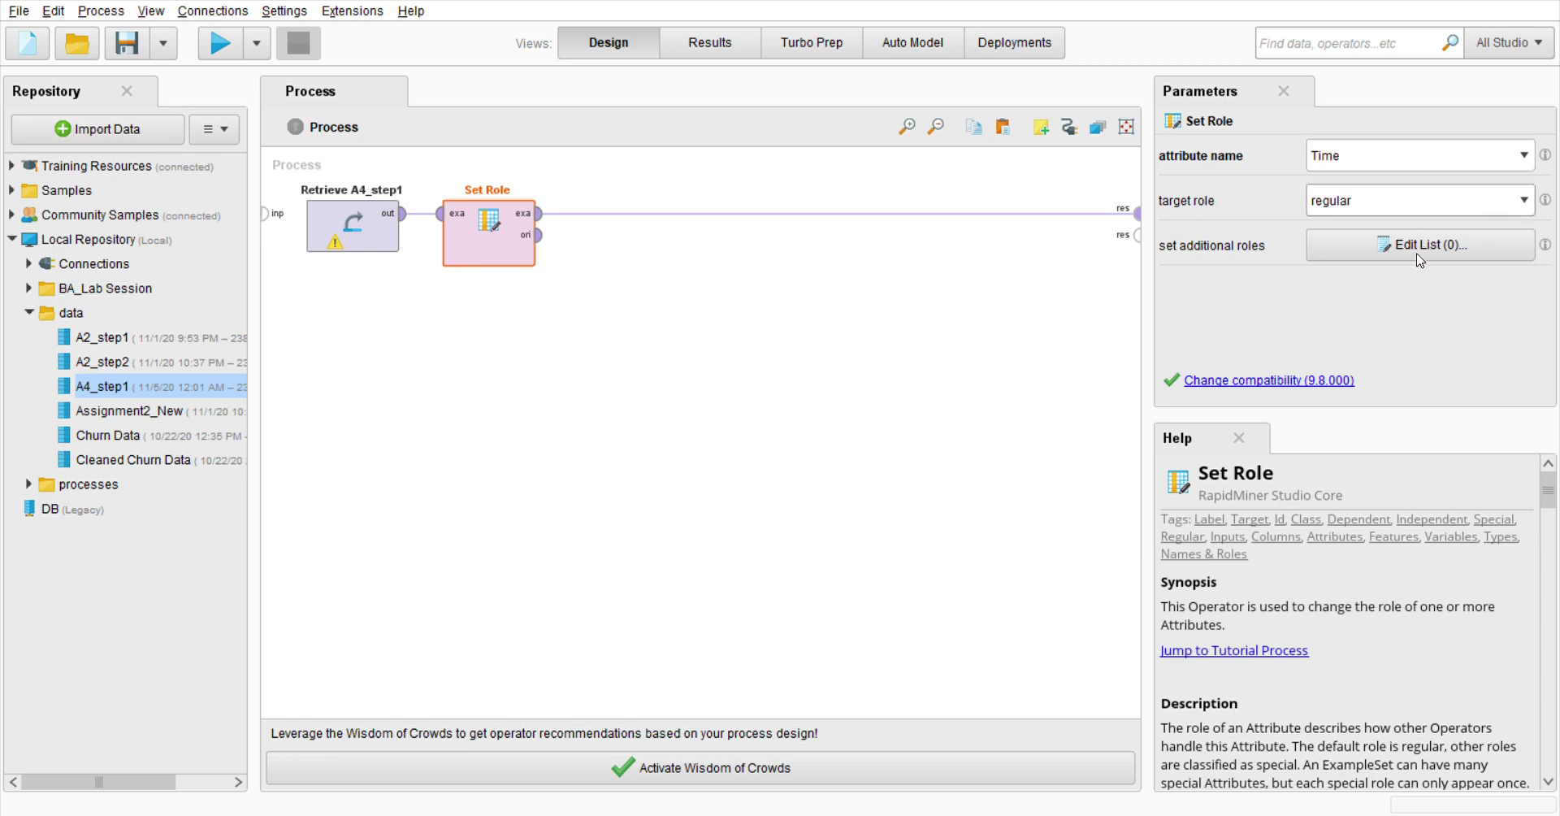
pyautogui.write('label')
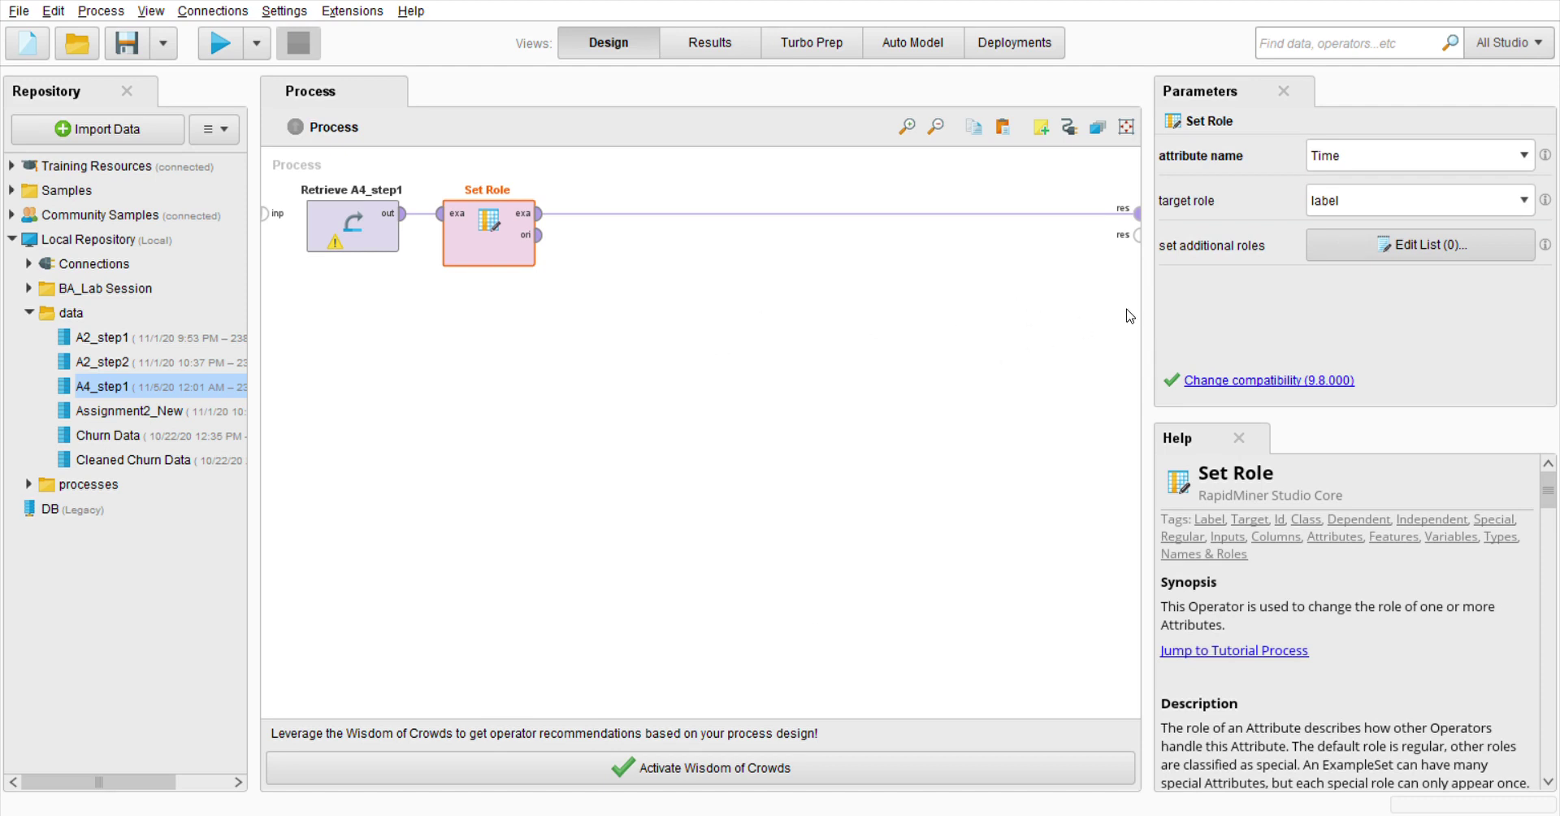
pyautogui.click(990, 635)
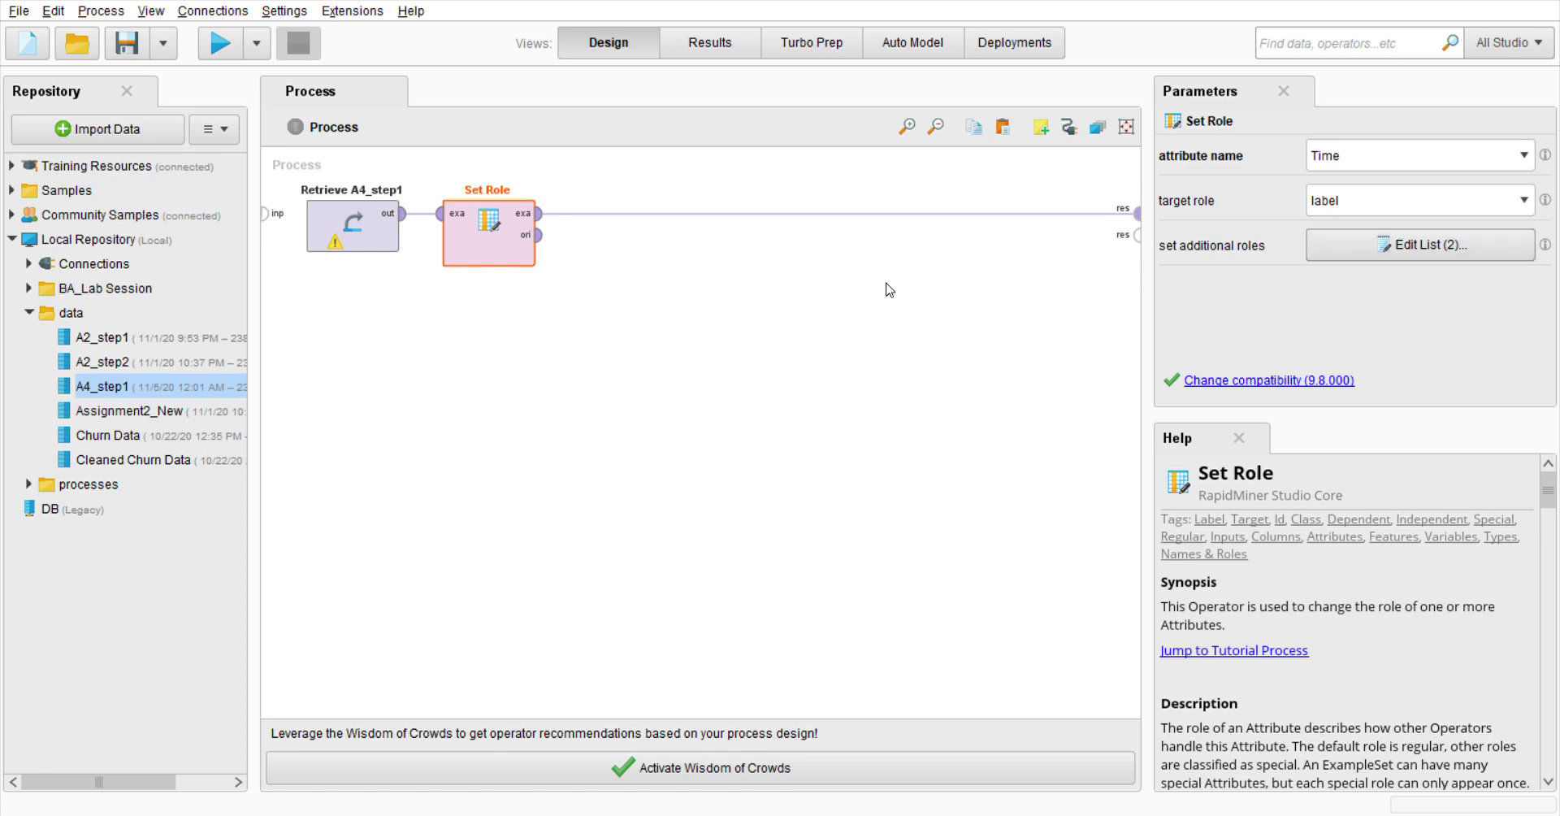
# Step: Run the process and review the roles, types and statistics of all attributes
pyautogui.click(220, 42)
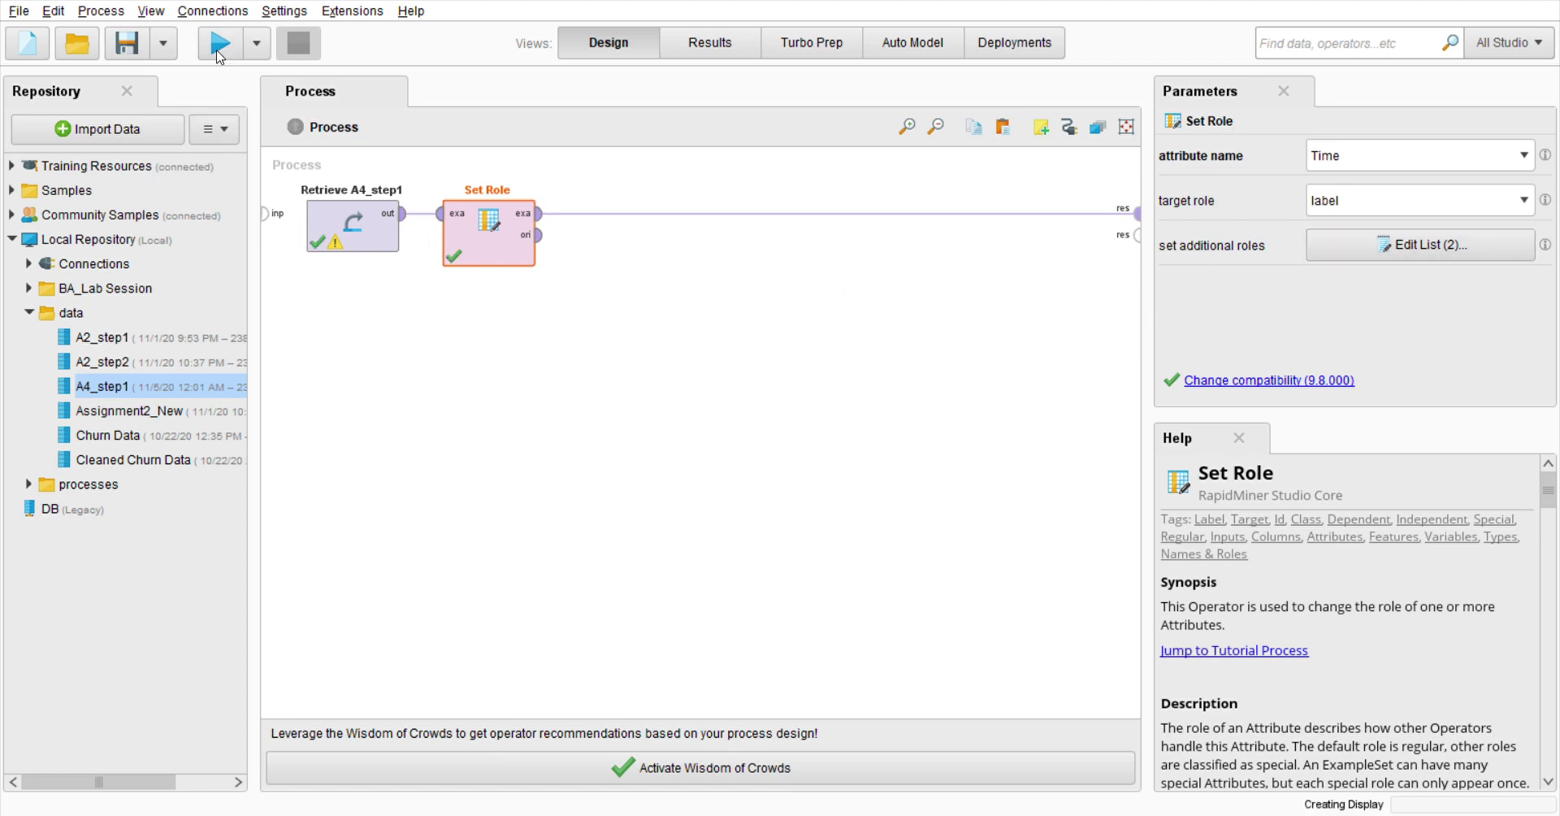
pyautogui.click(96, 221)
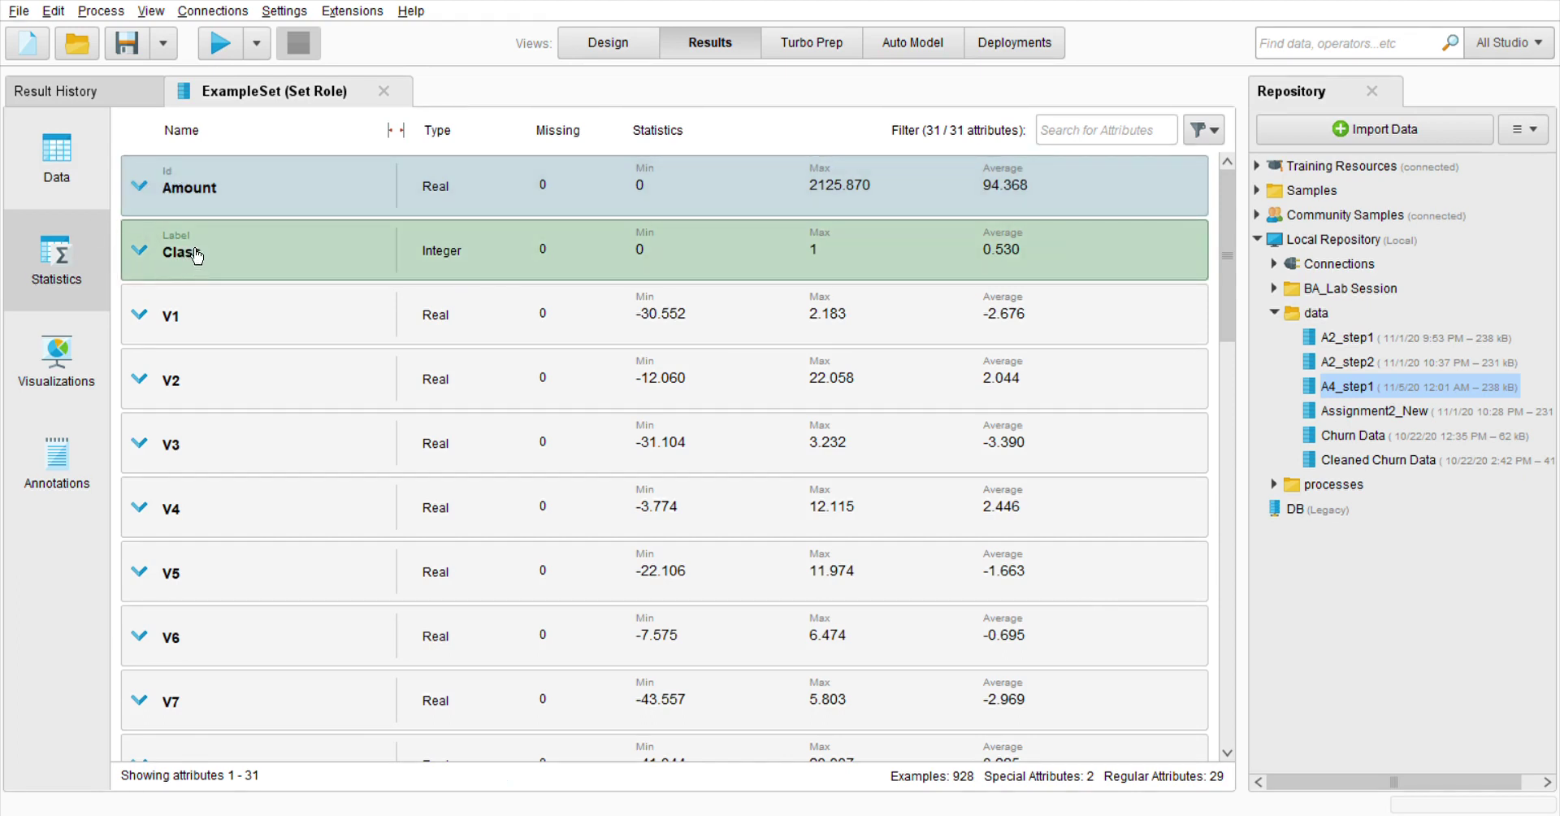
pyautogui.scroll(-10, 1212, 207)
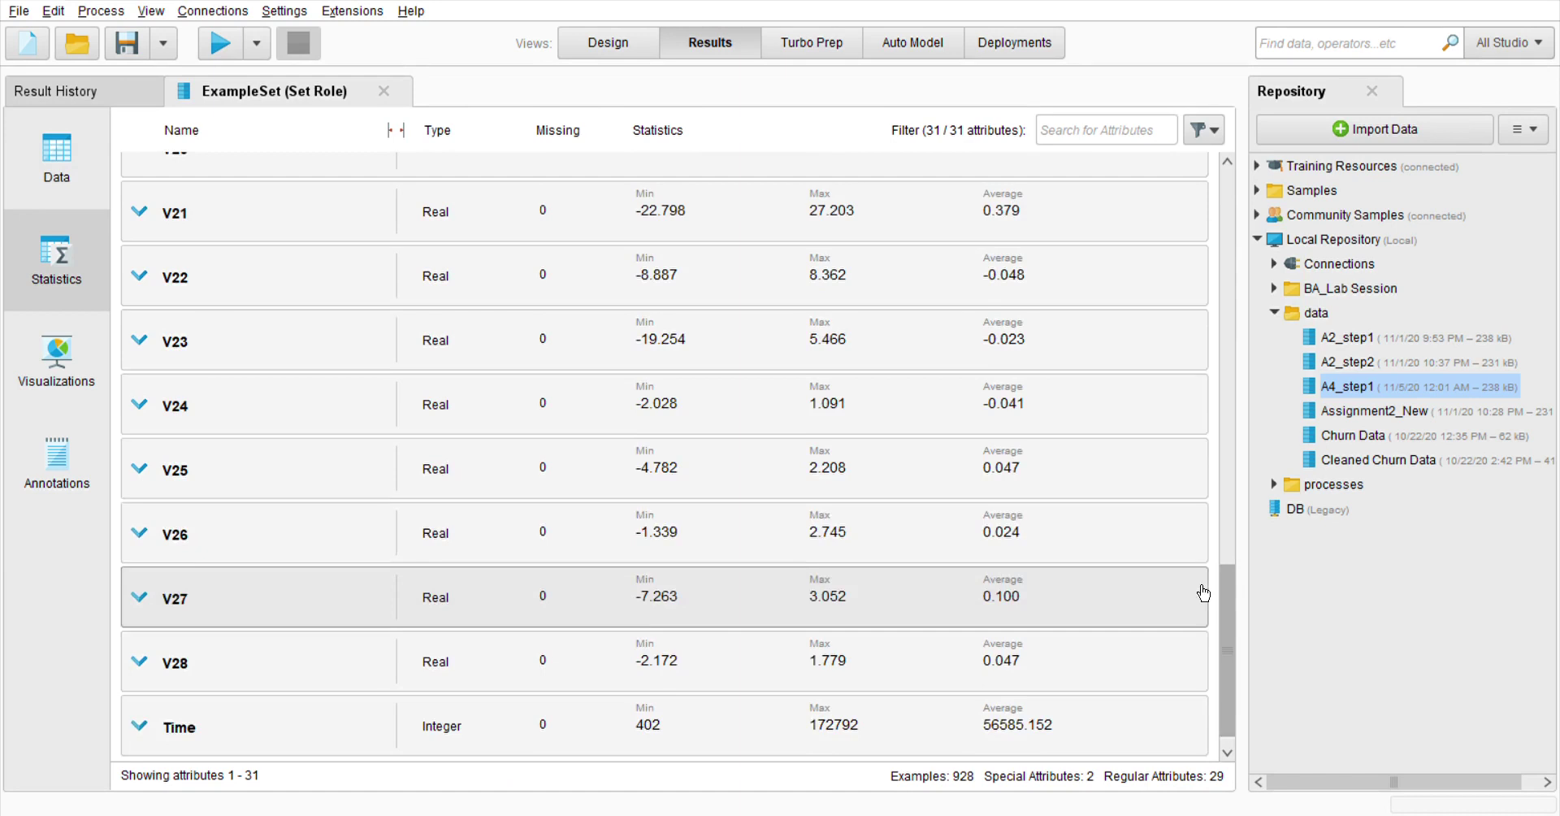
pyautogui.scroll(3, 1152, 512)
pyautogui.scroll(-3, 1158, 407)
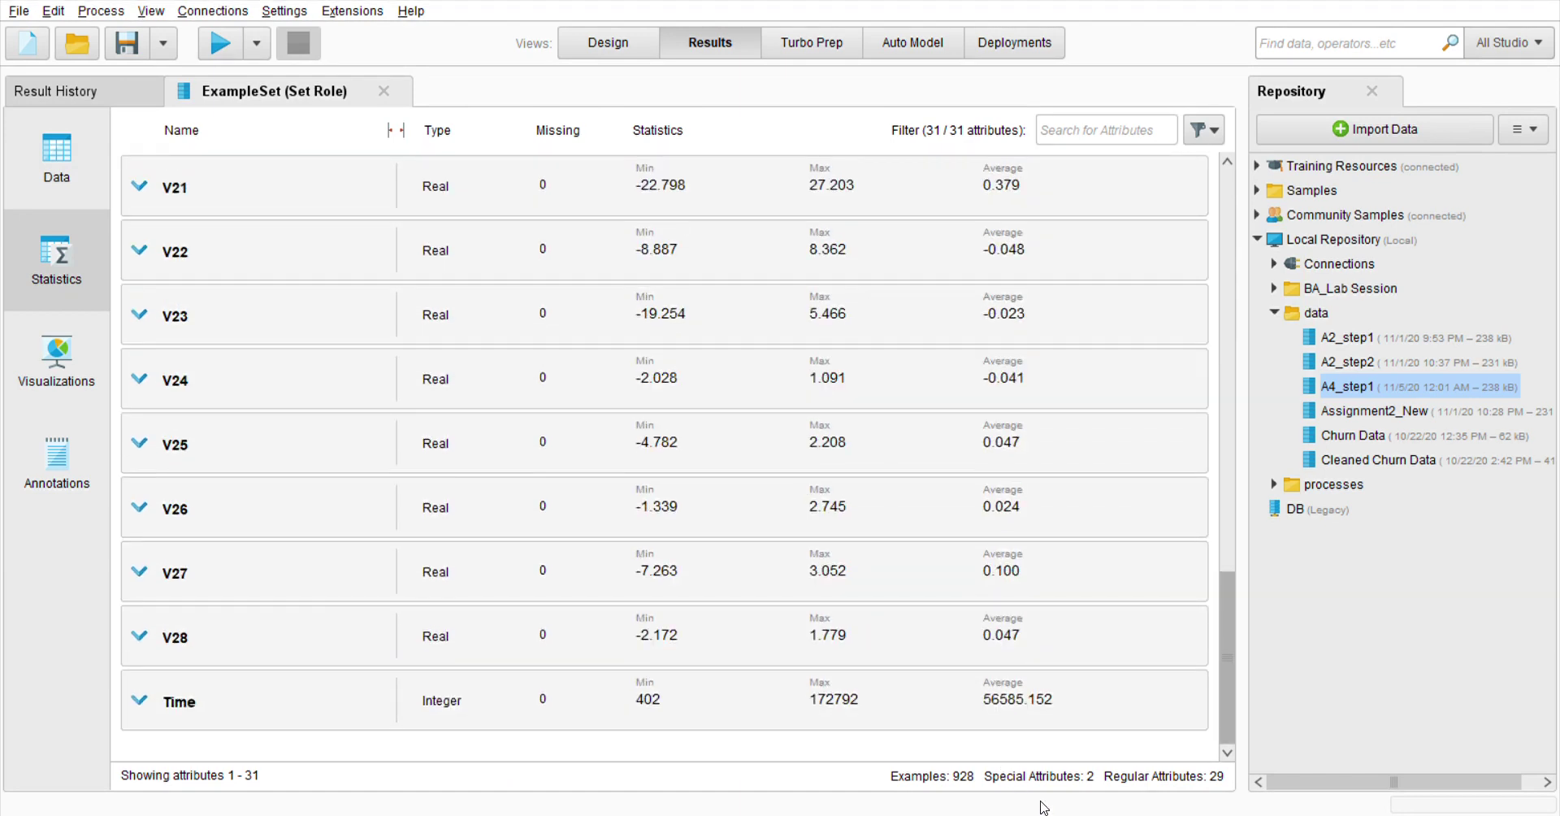
pyautogui.scroll(11, 1173, 209)
# Step: Insert a Real to Integer operator after Set Role, applied to the single attribute Amount with special attributes included
pyautogui.click(608, 42)
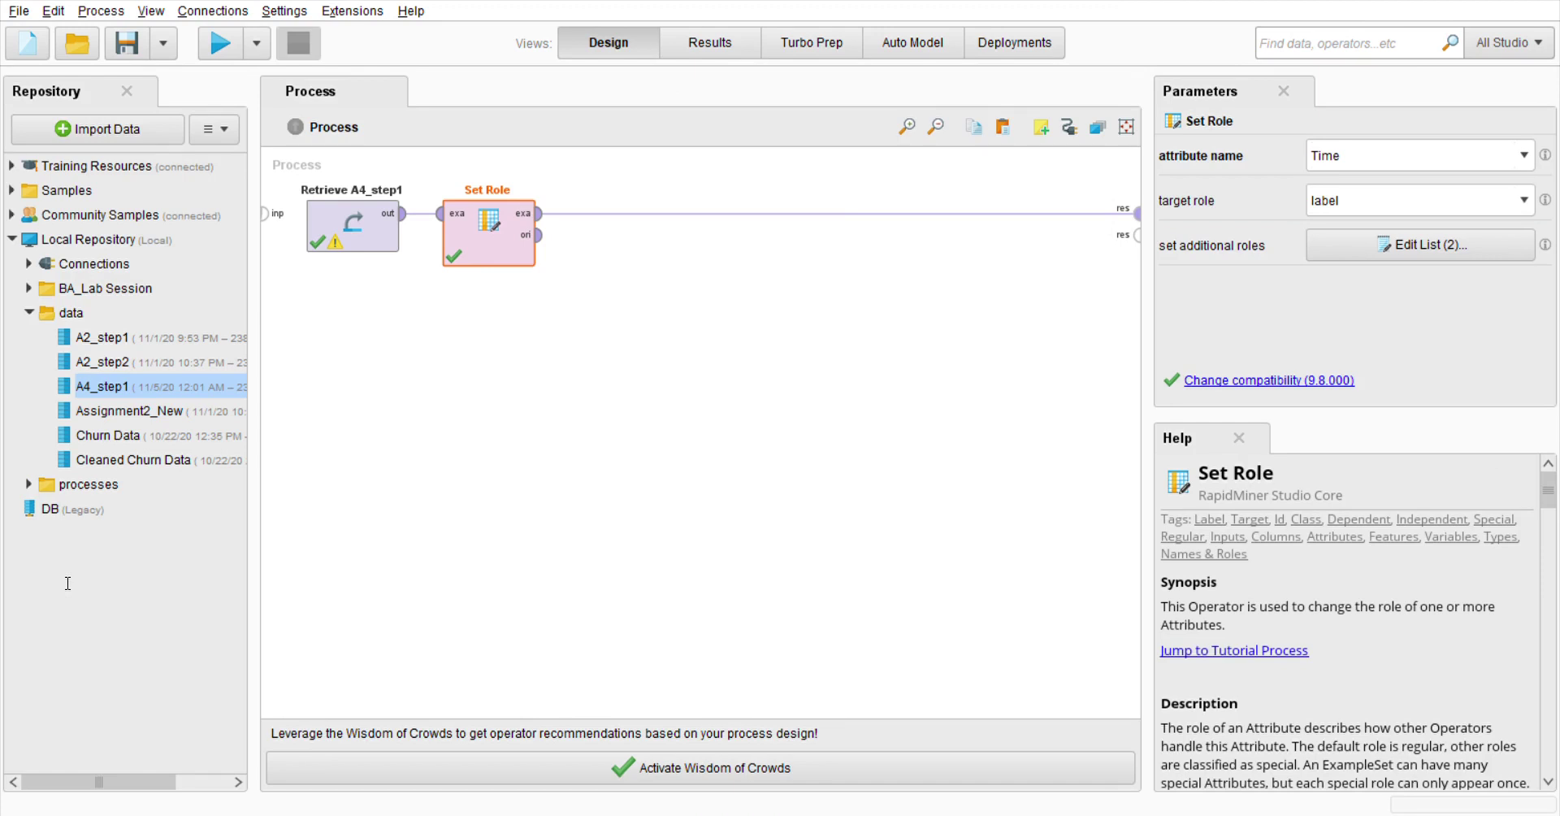
pyautogui.moveTo(68, 583); pyautogui.dragTo(574, 216)
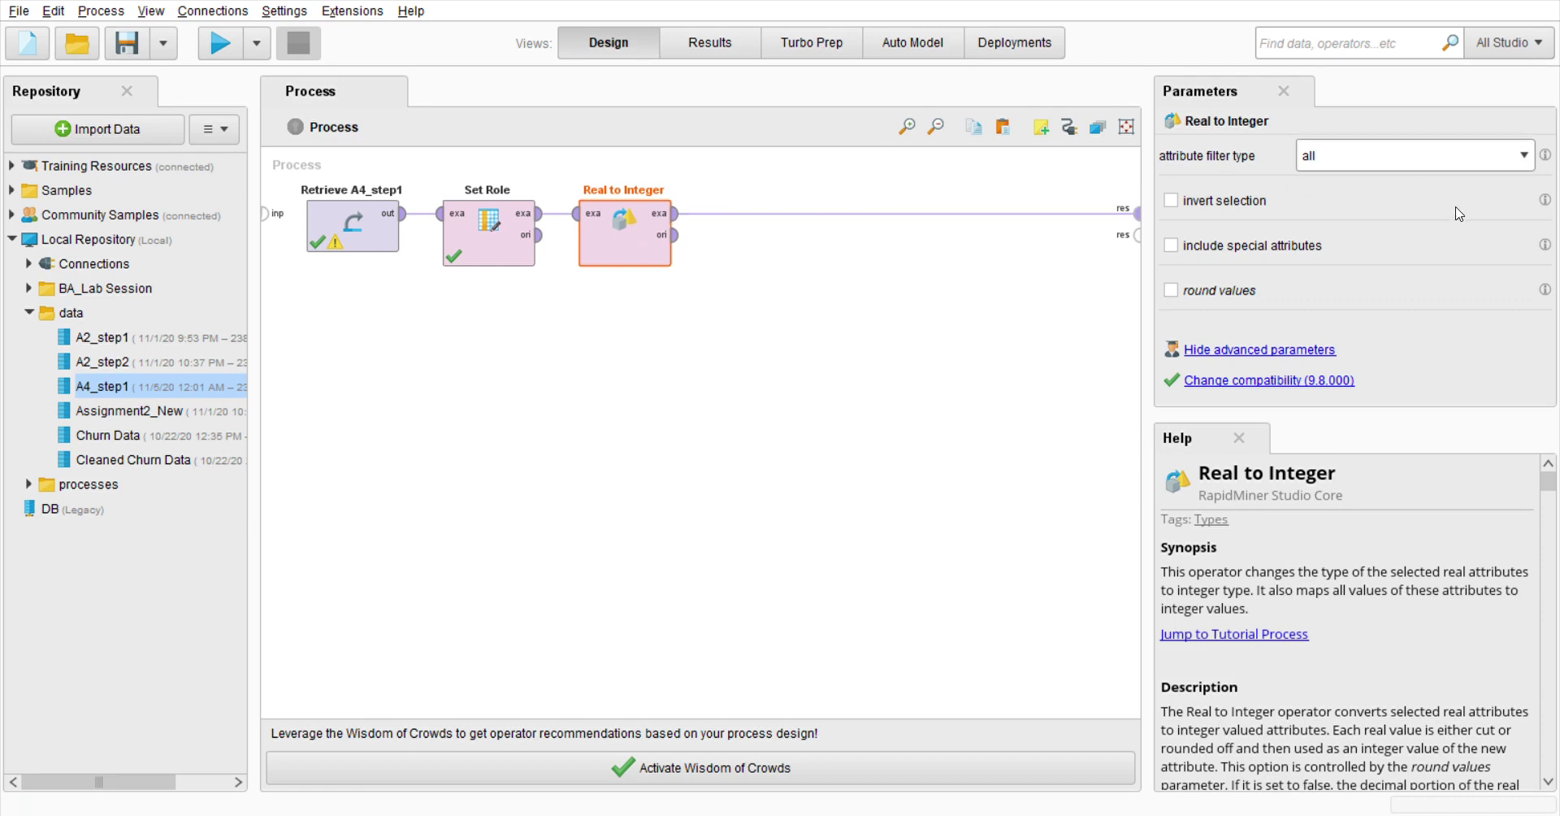
pyautogui.press('Down')
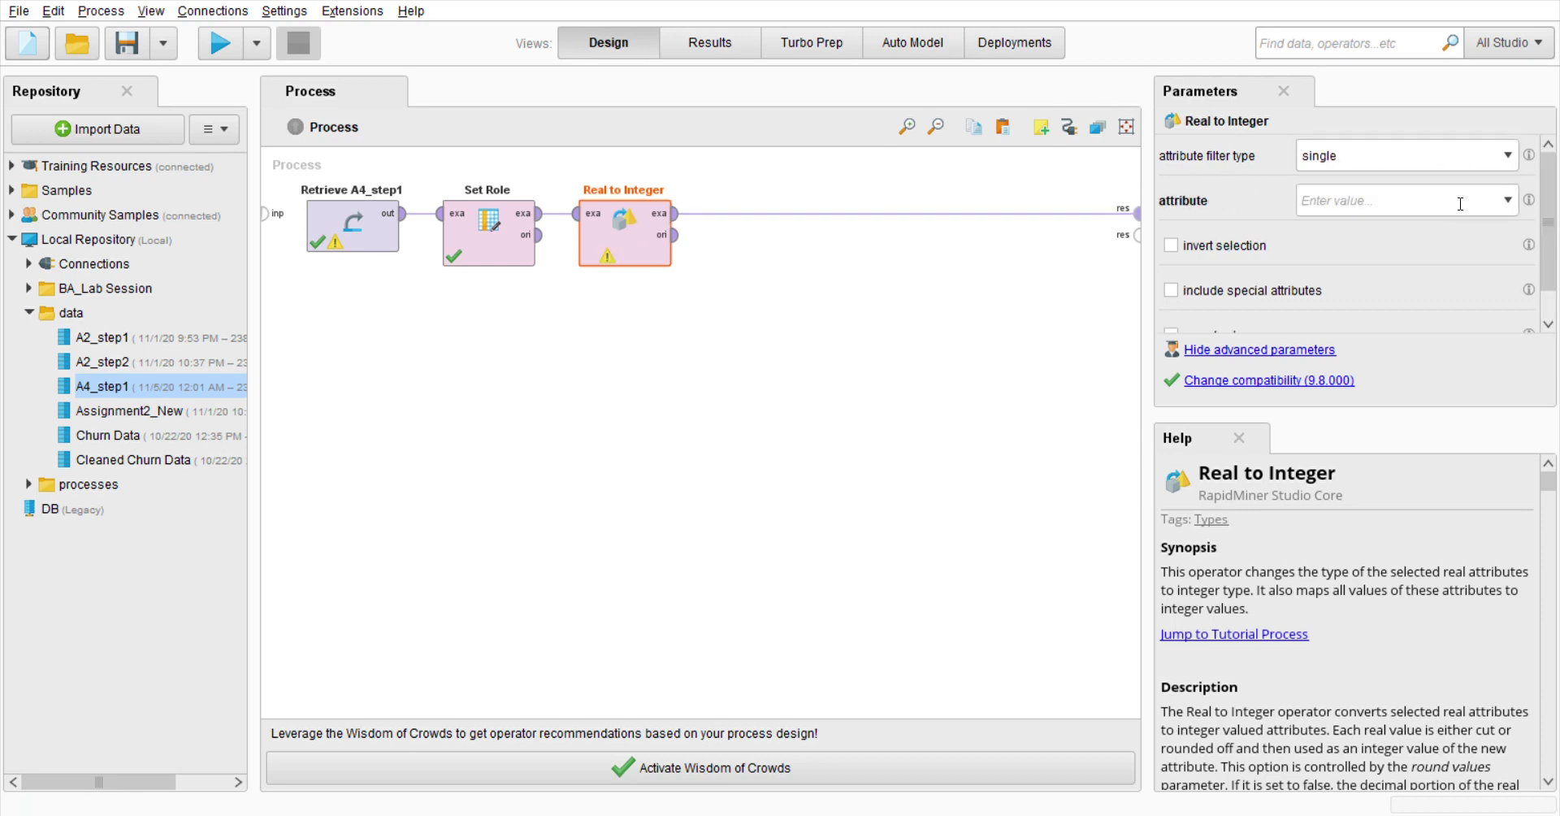
pyautogui.click(1508, 209)
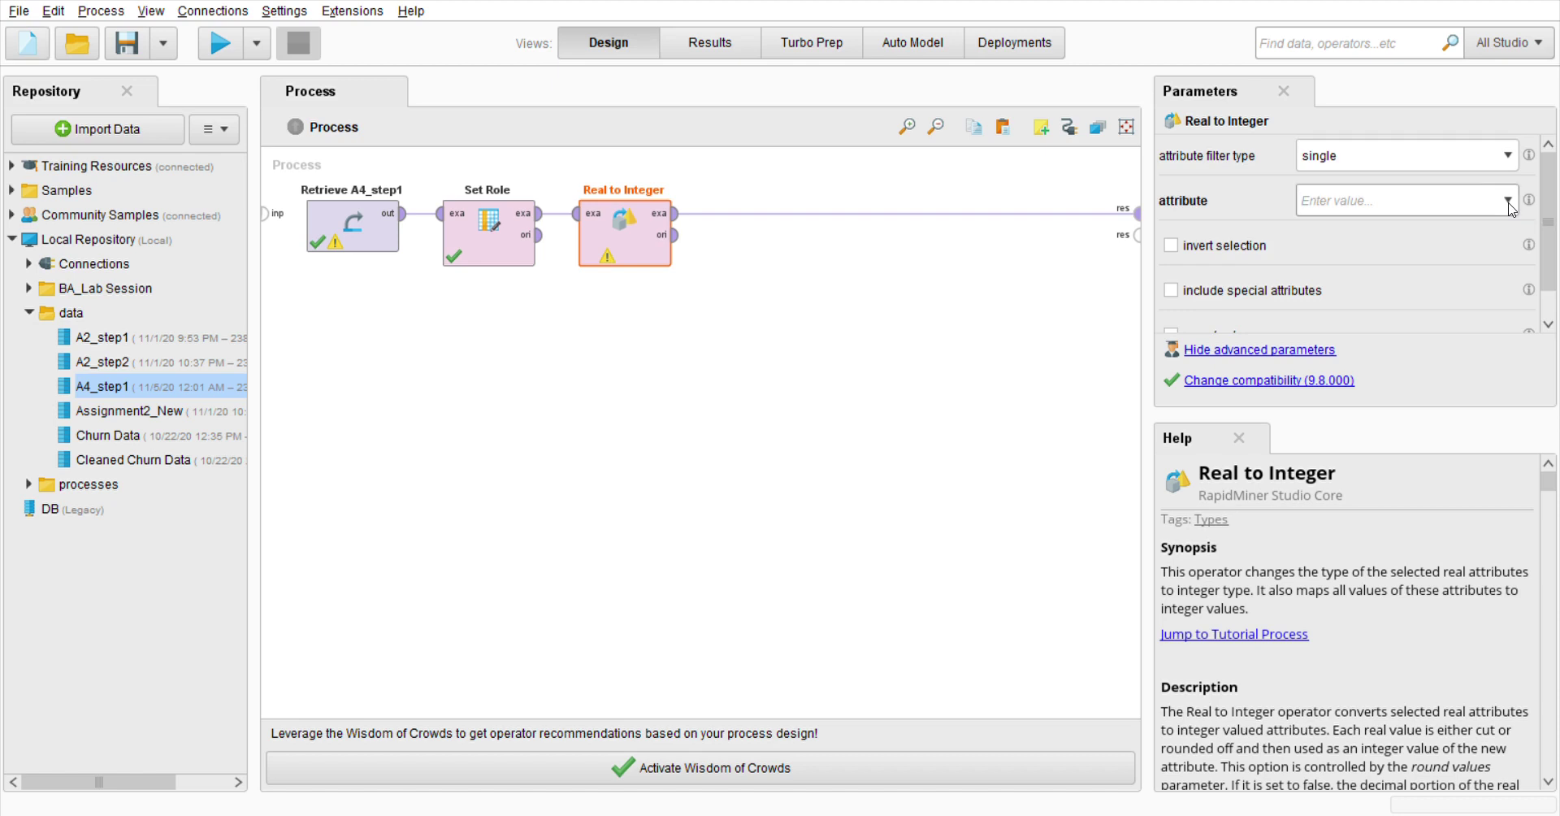
pyautogui.write('Amount')
pyautogui.click(1171, 291)
# Step: Run the process, check the Amount attribute's type in the statistics, and return to the process design
pyautogui.click(218, 42)
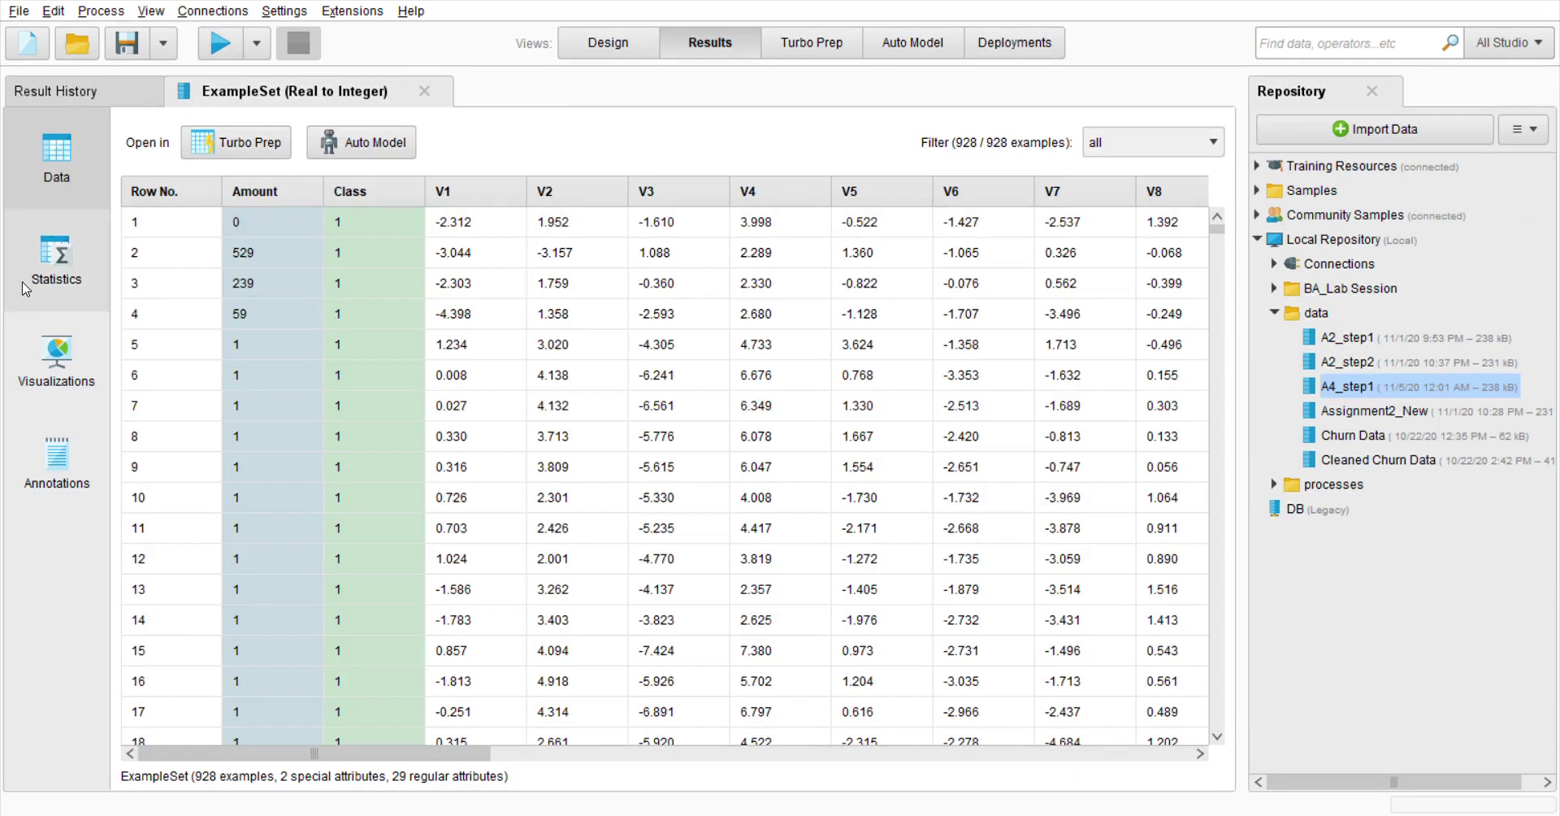
pyautogui.click(56, 259)
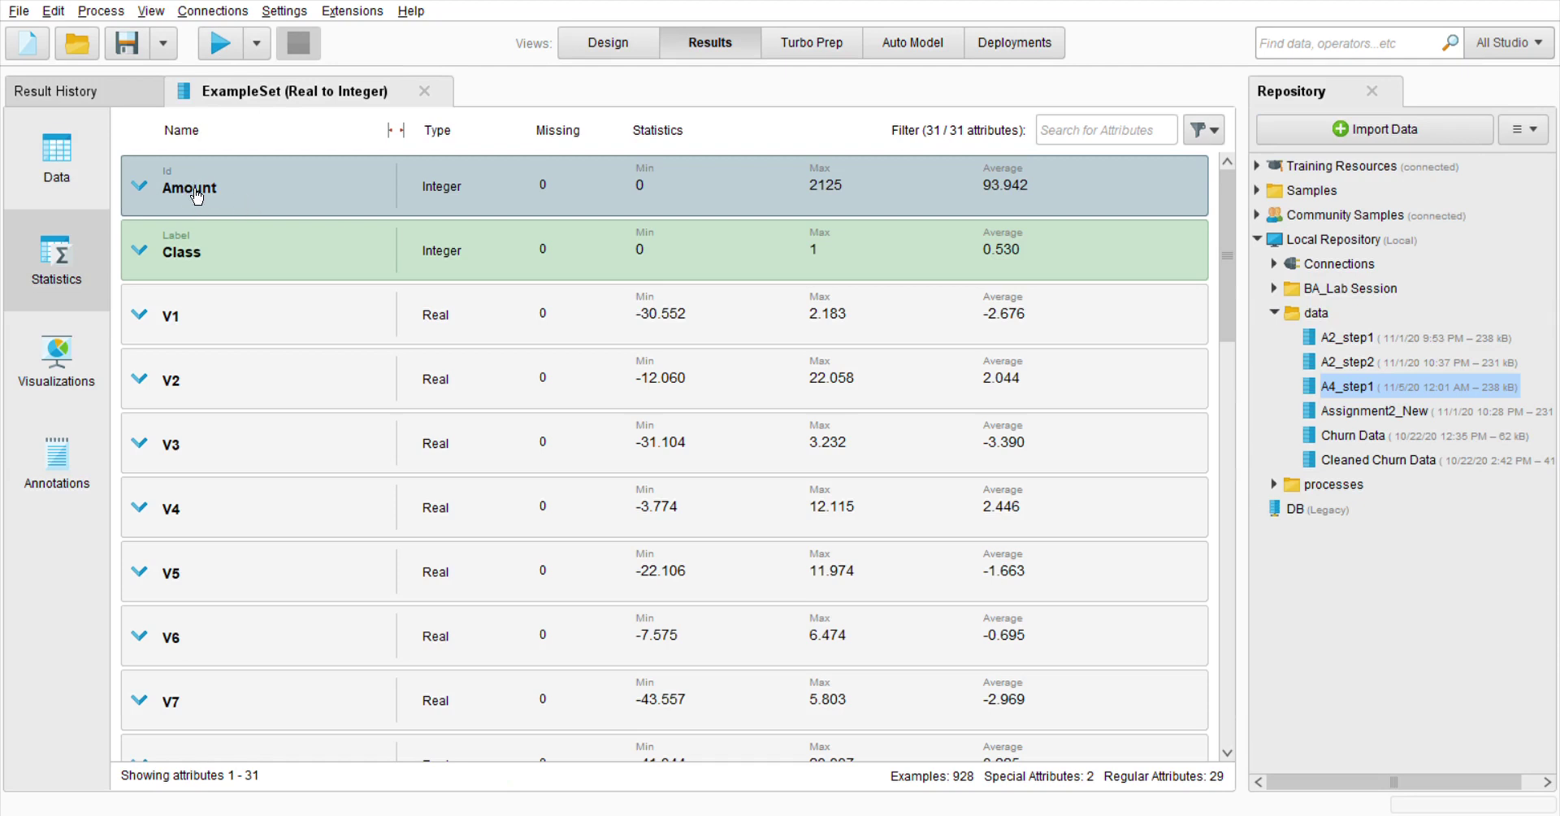
pyautogui.click(608, 42)
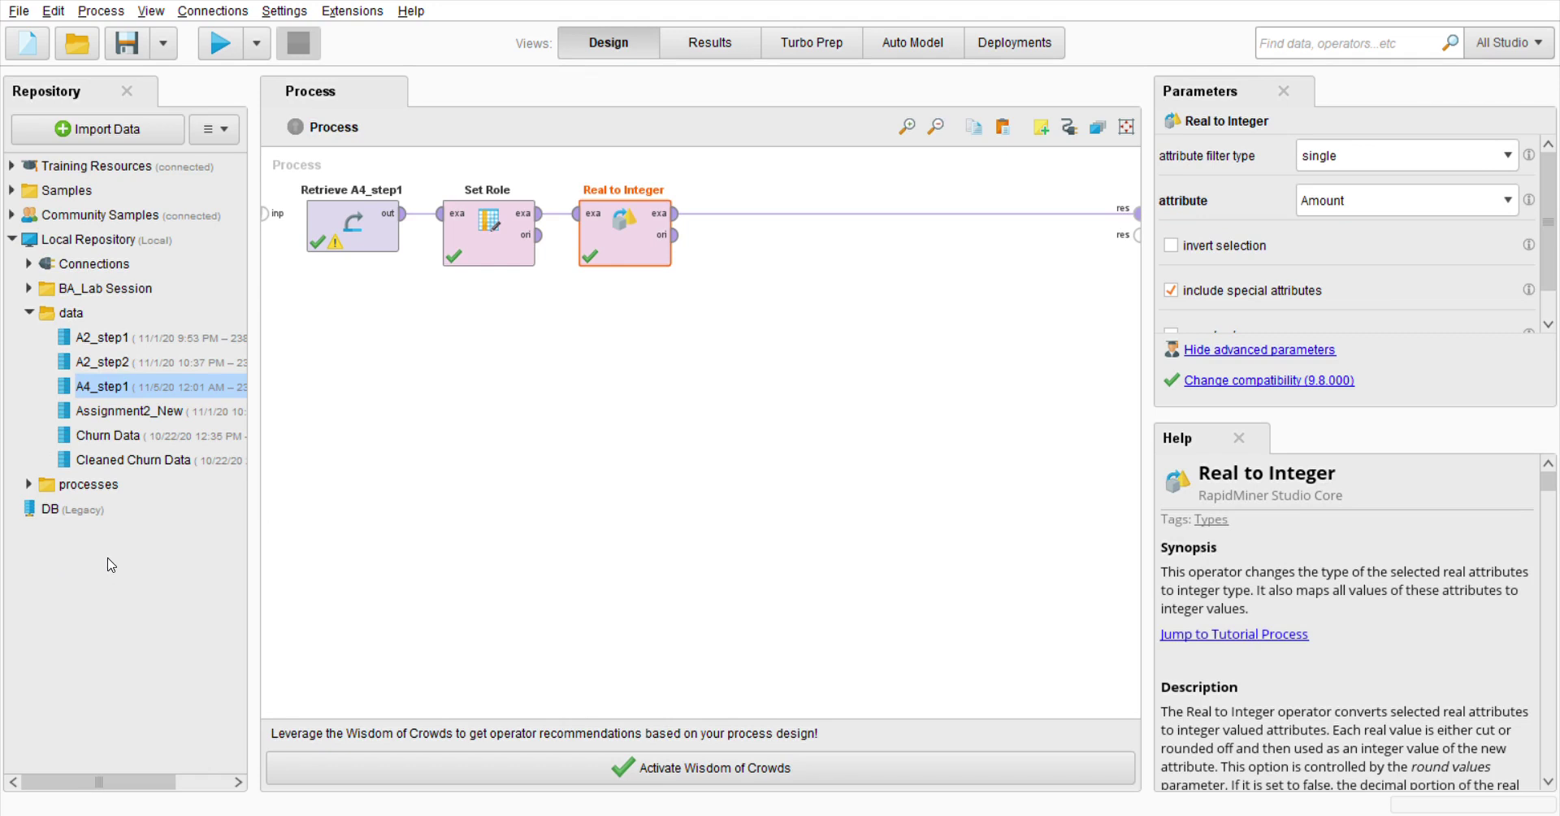
# Step: Insert a Numerical to Binominal operator after Real to Integer, applied to the single attribute Class with special attributes included
pyautogui.moveTo(111, 564); pyautogui.dragTo(731, 236)
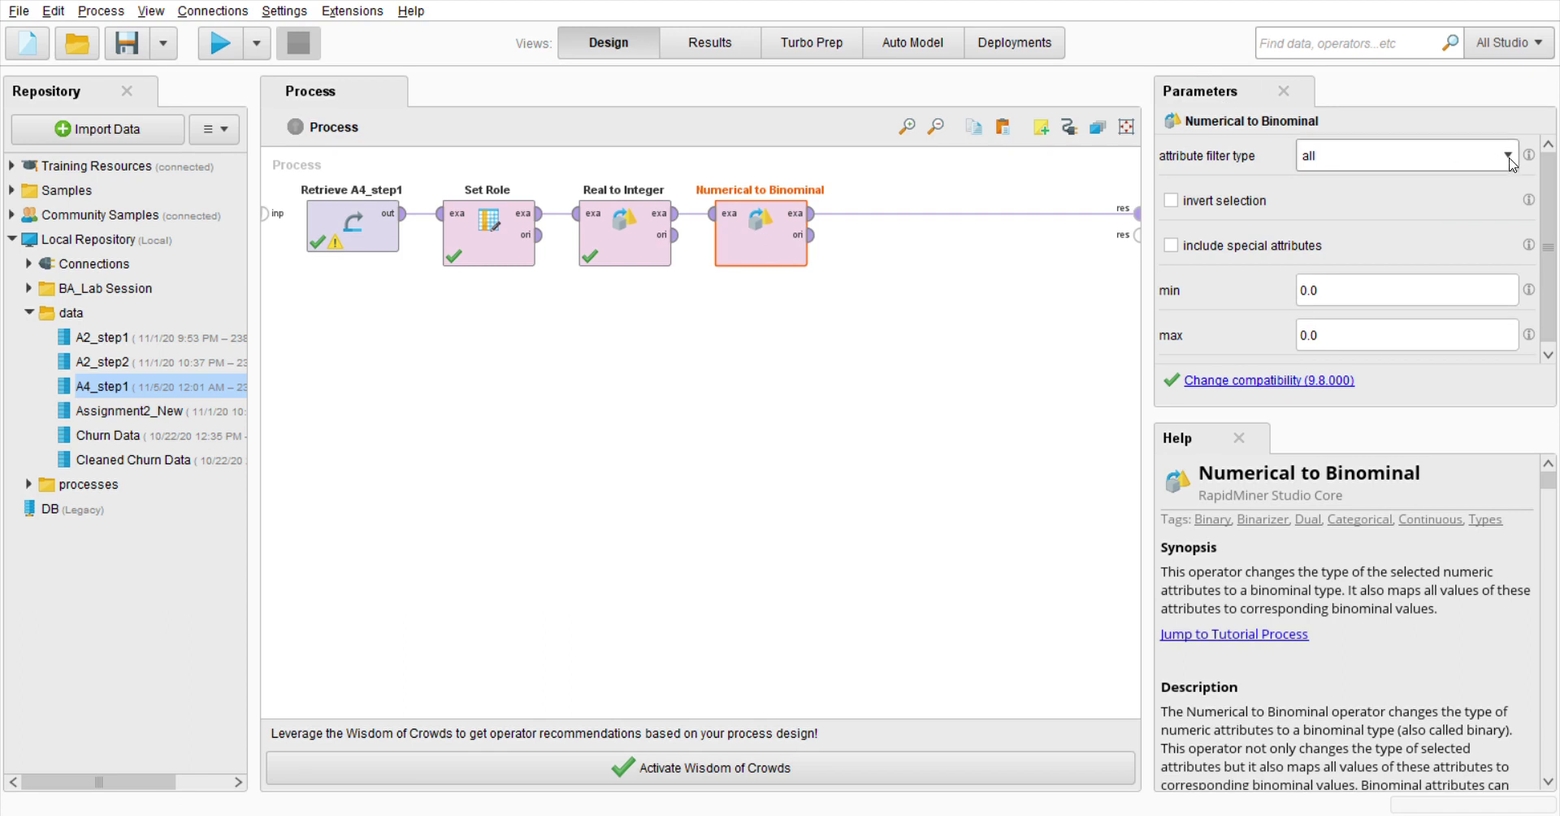
pyautogui.click(1381, 155)
pyautogui.click(1365, 189)
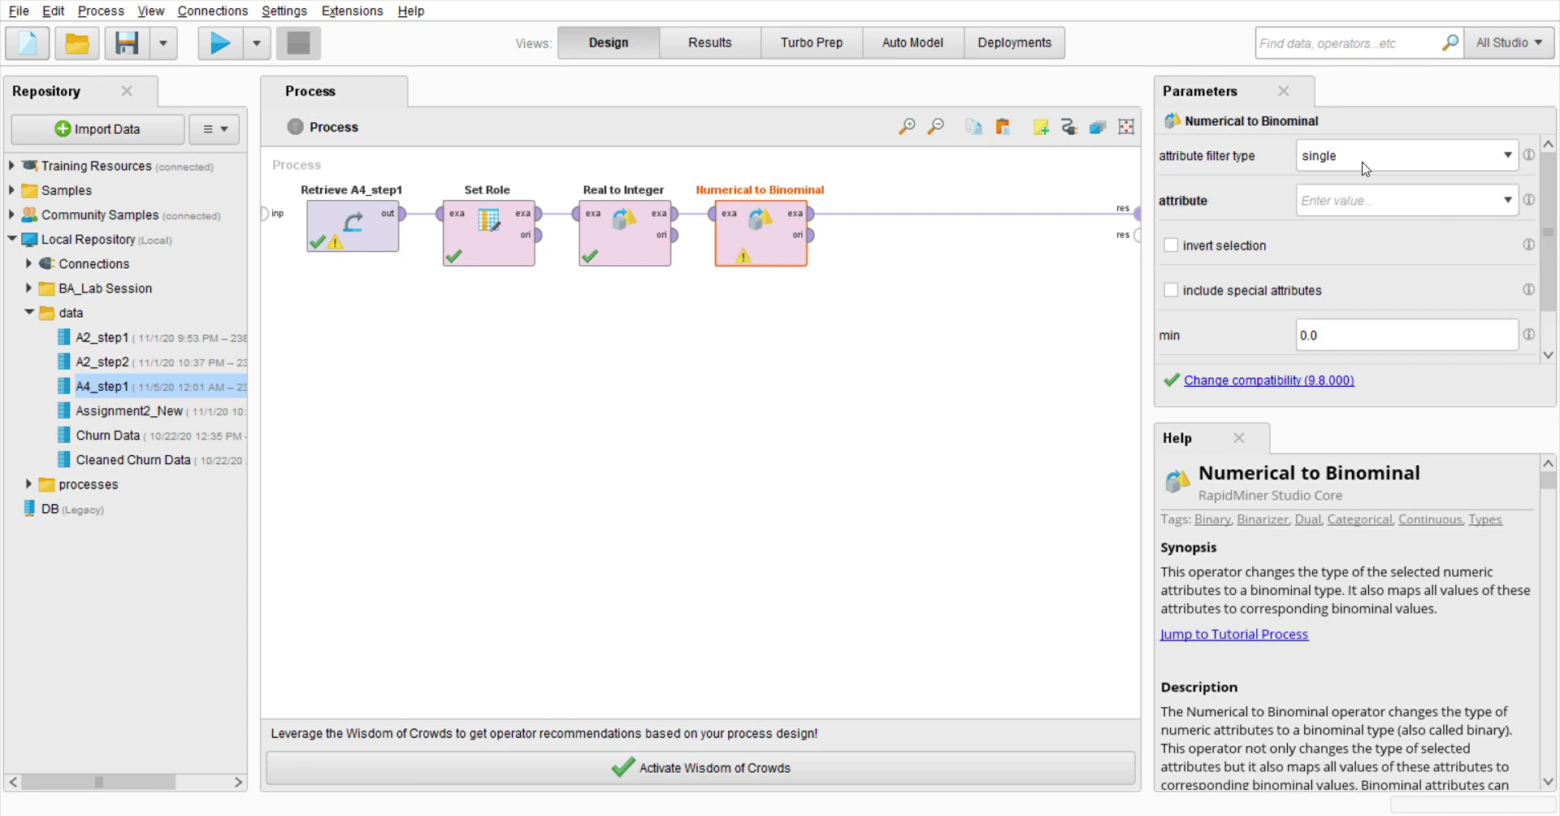
pyautogui.click(1508, 204)
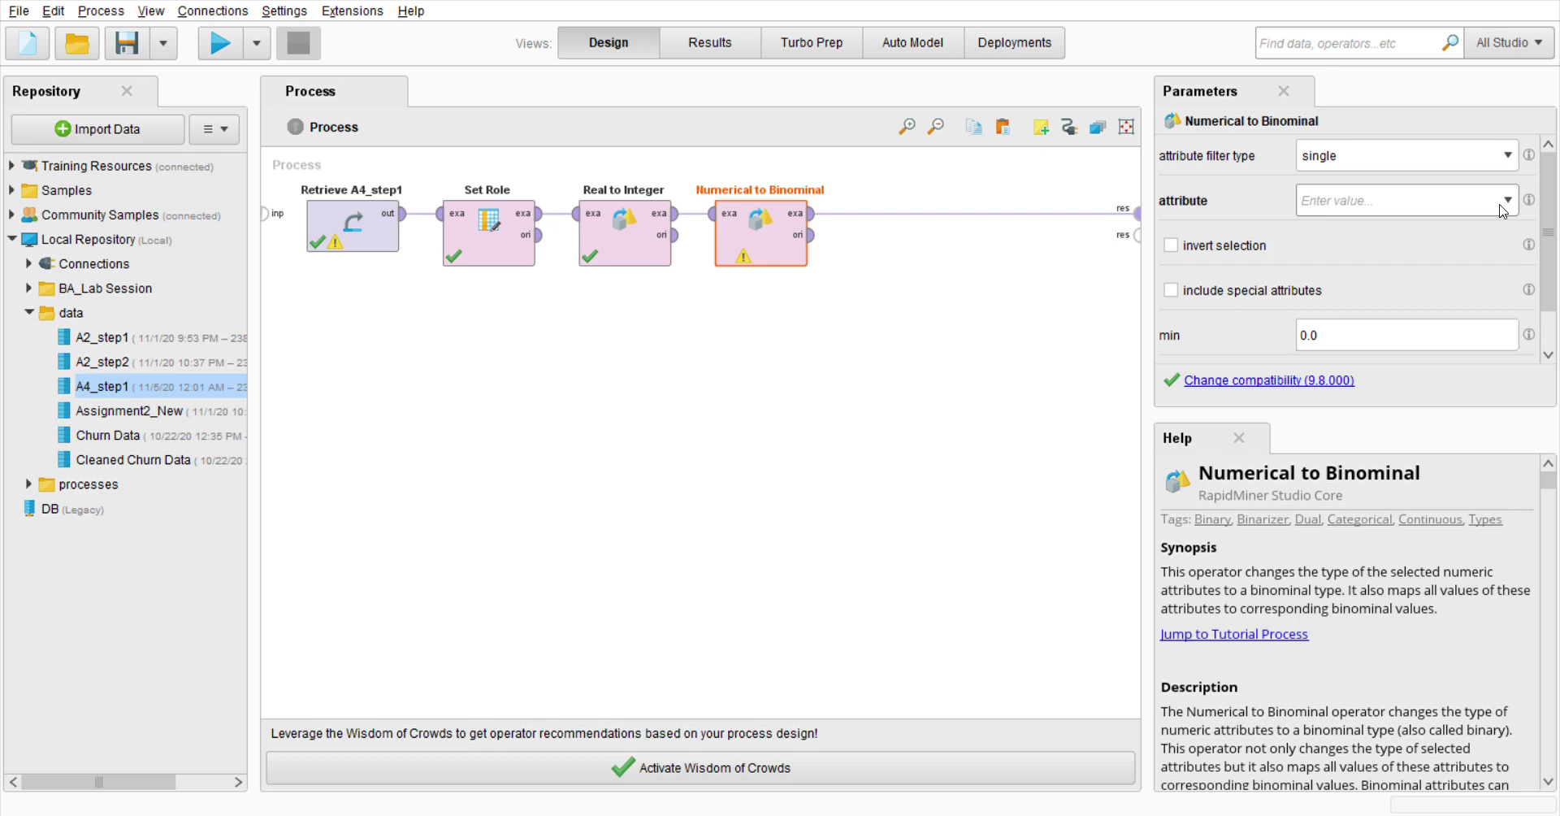
pyautogui.click(1370, 243)
pyautogui.click(1171, 291)
# Step: Run the process, review the attribute types and statistics including Class, and return to the process design
pyautogui.click(221, 45)
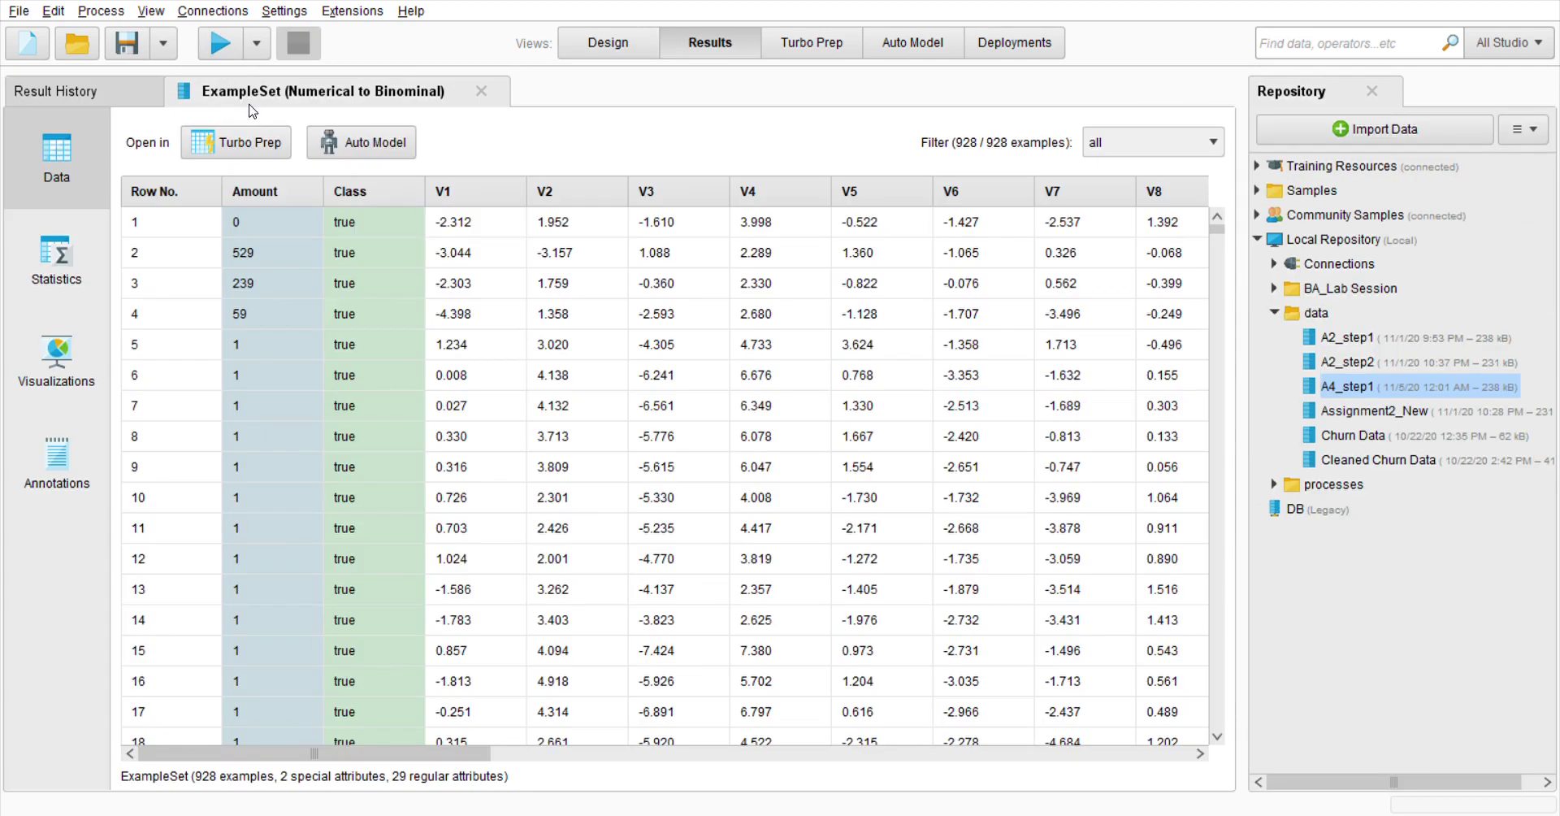
pyautogui.click(66, 259)
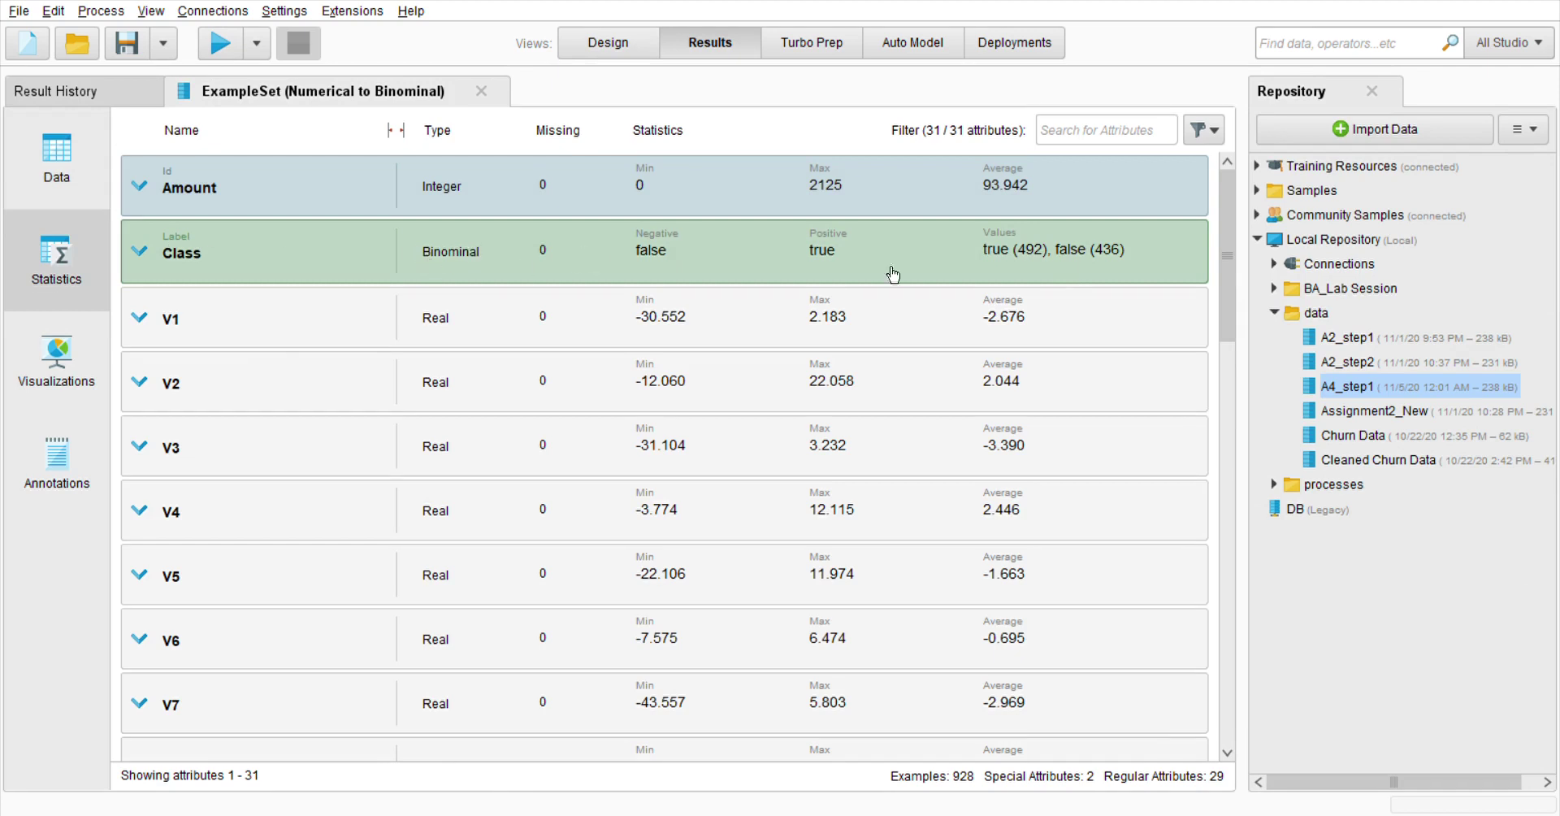
pyautogui.scroll(-10, 1207, 638)
pyautogui.scroll(10, 1207, 638)
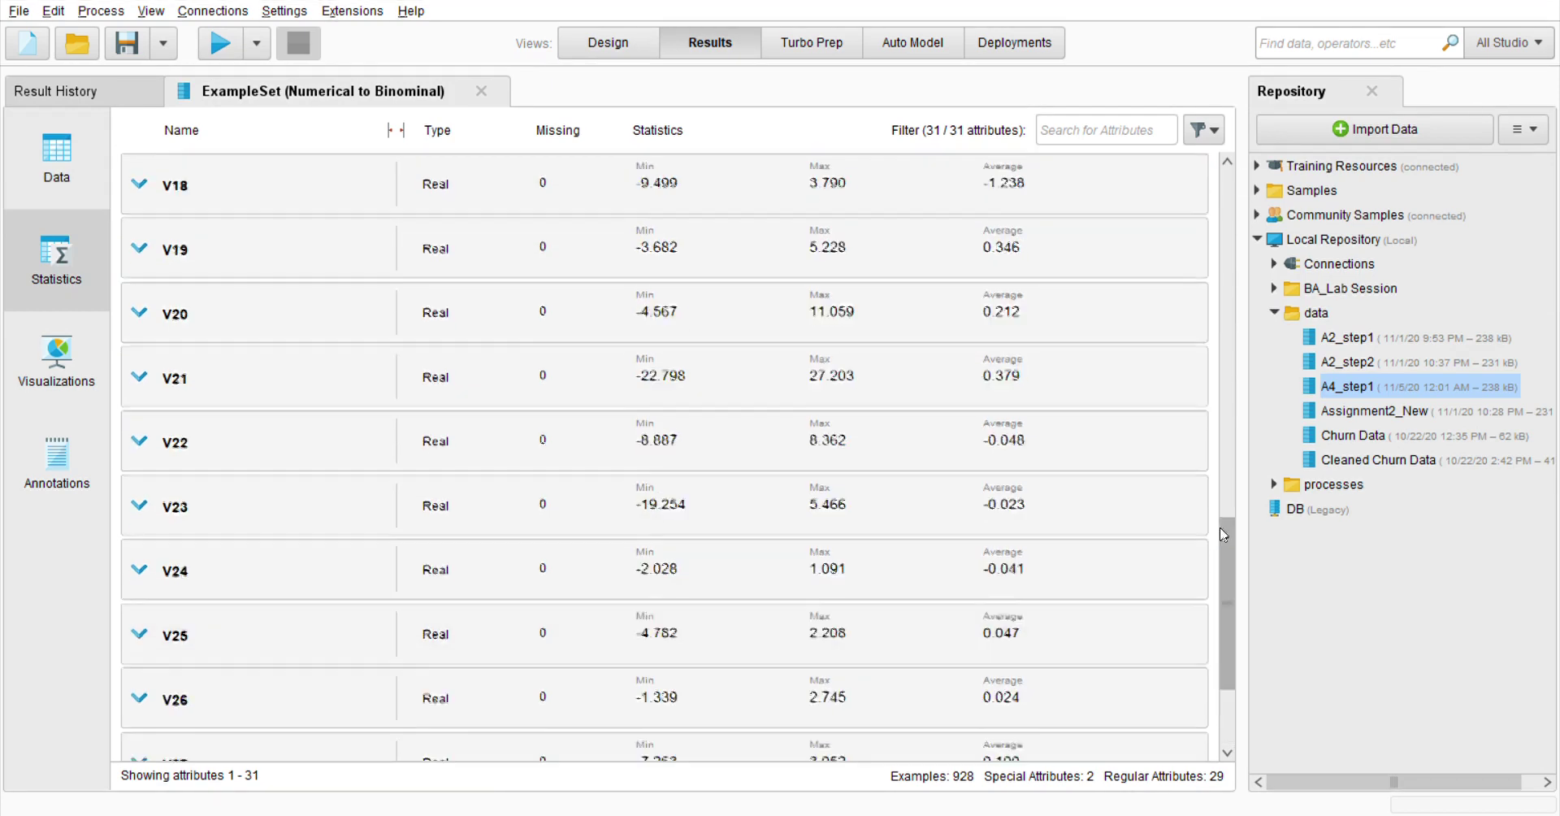
pyautogui.click(618, 42)
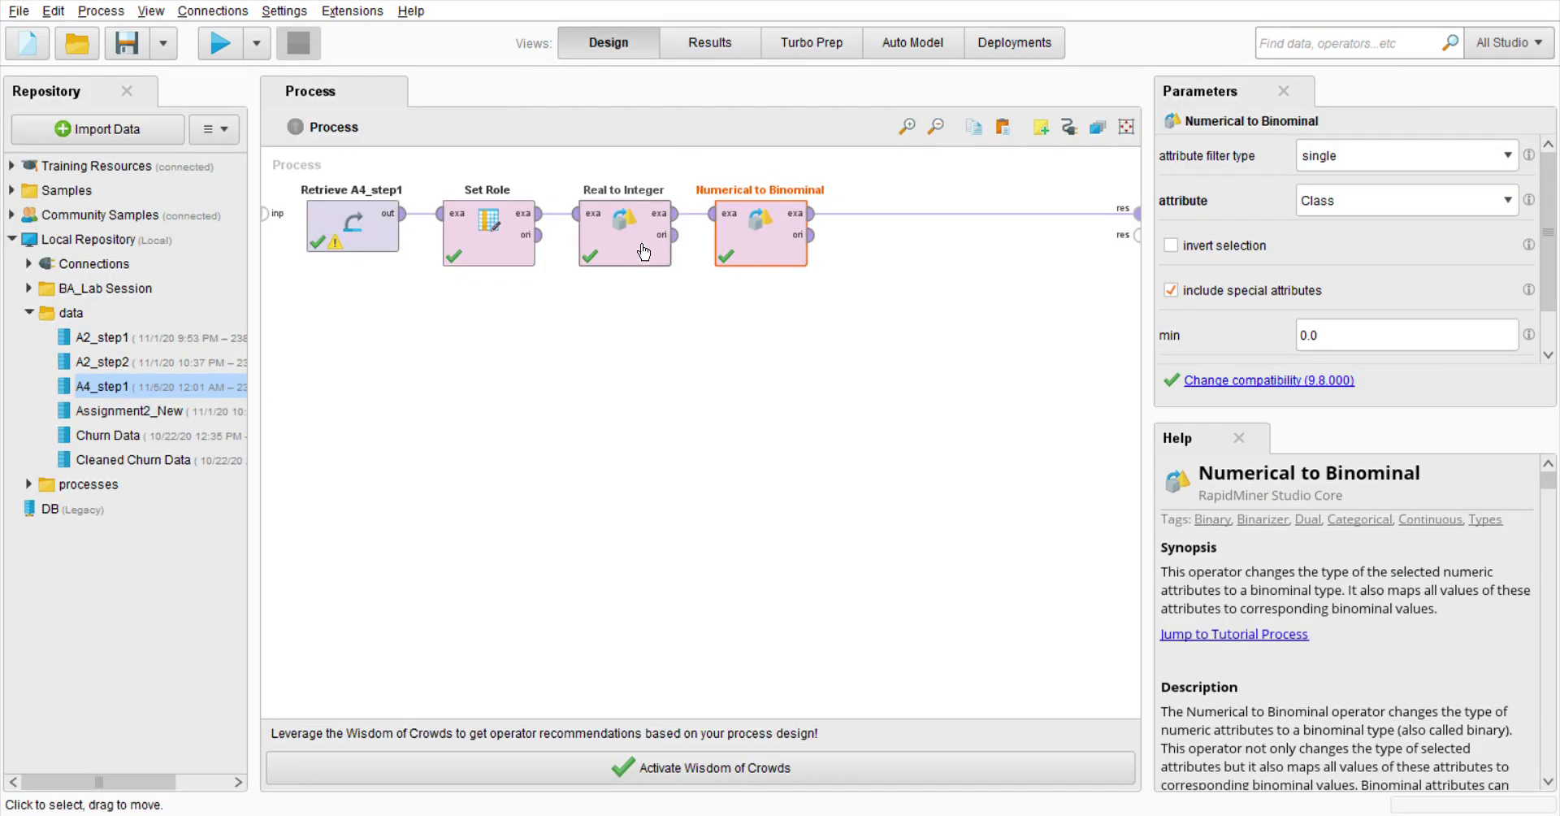
# Step: Review the parameters of the Retrieve, Set Role and Numerical to Binominal operators
pyautogui.click(353, 231)
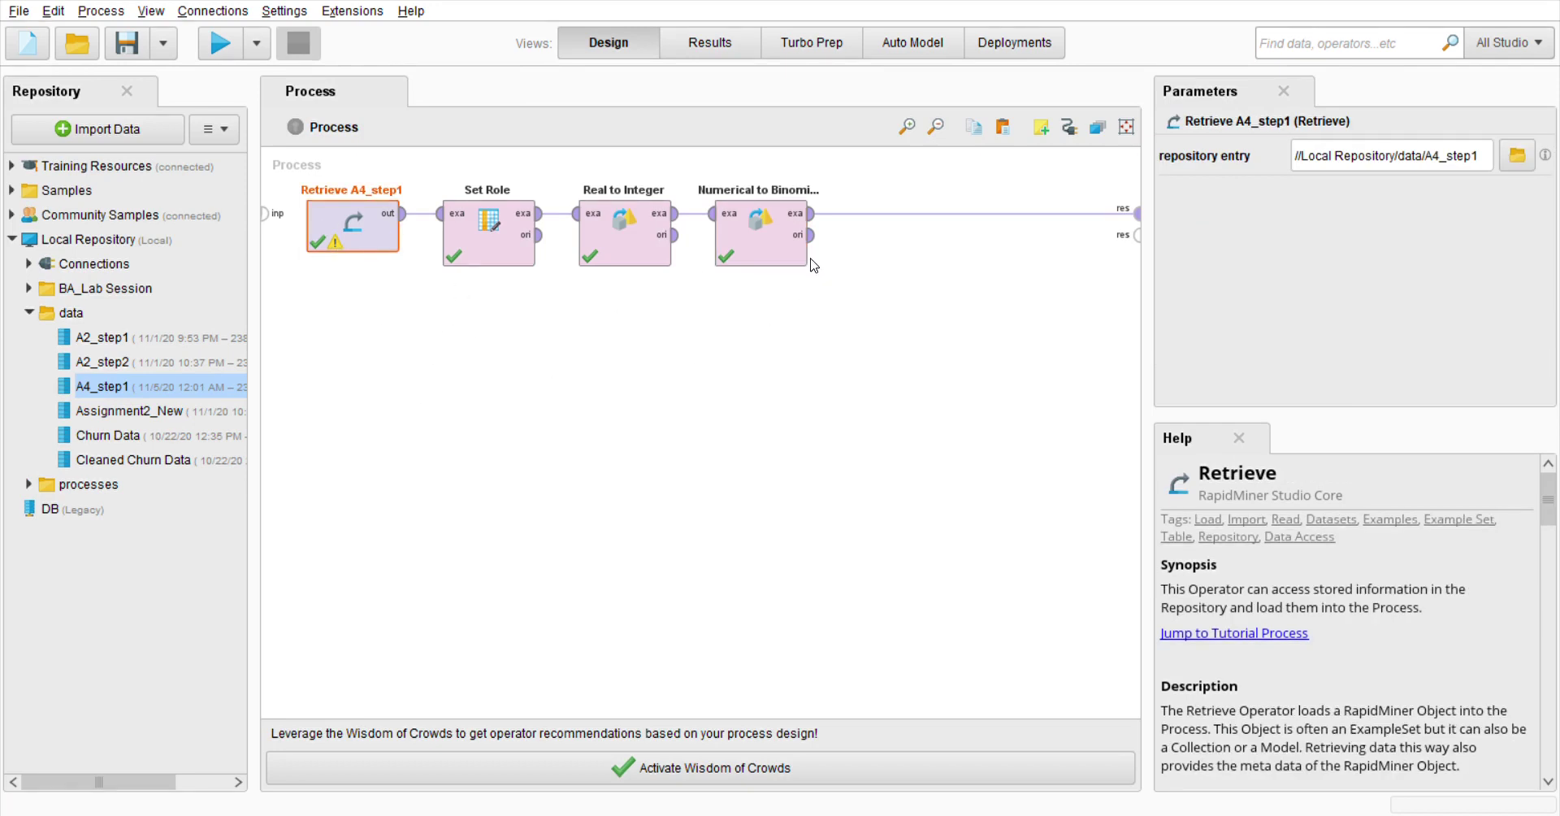
pyautogui.click(488, 237)
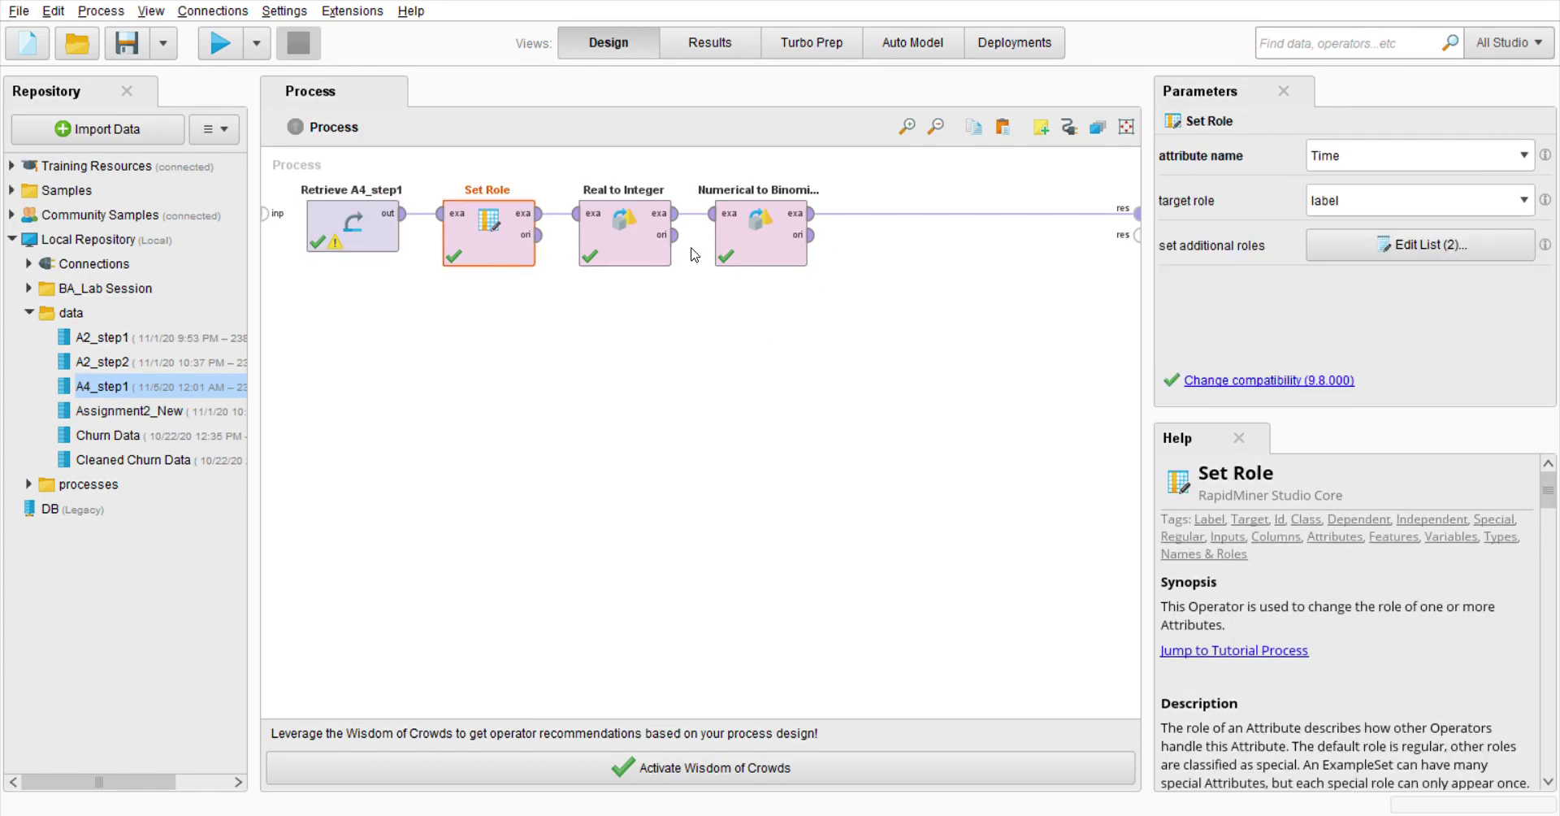
pyautogui.click(744, 248)
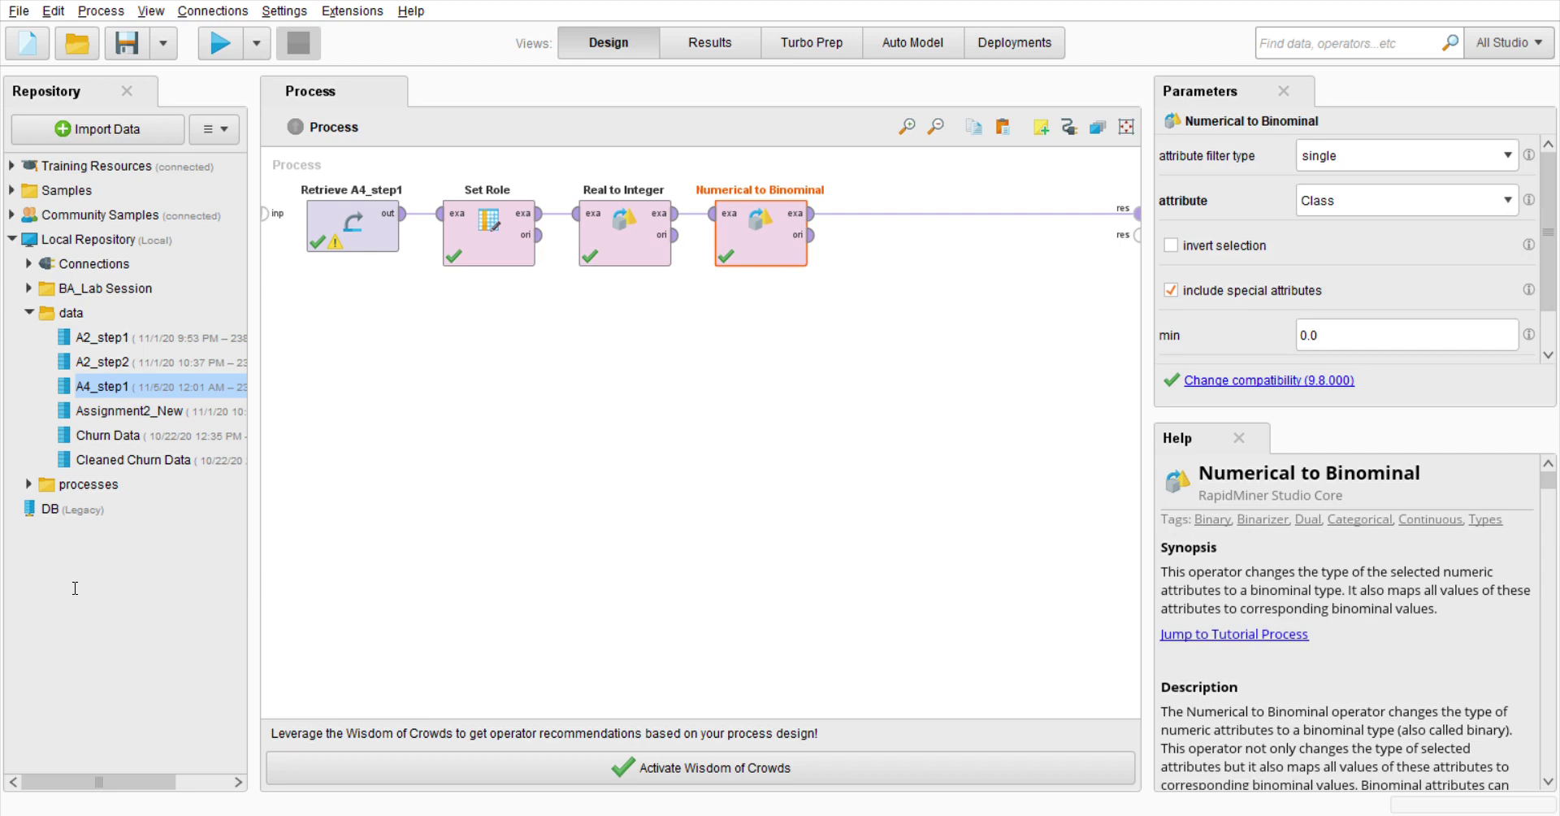
# Step: Insert a Cross Validation operator after Numerical to Binominal and connect its model, test result and performance outputs to the process results instead of the example set
pyautogui.moveTo(74, 587); pyautogui.dragTo(880, 214)
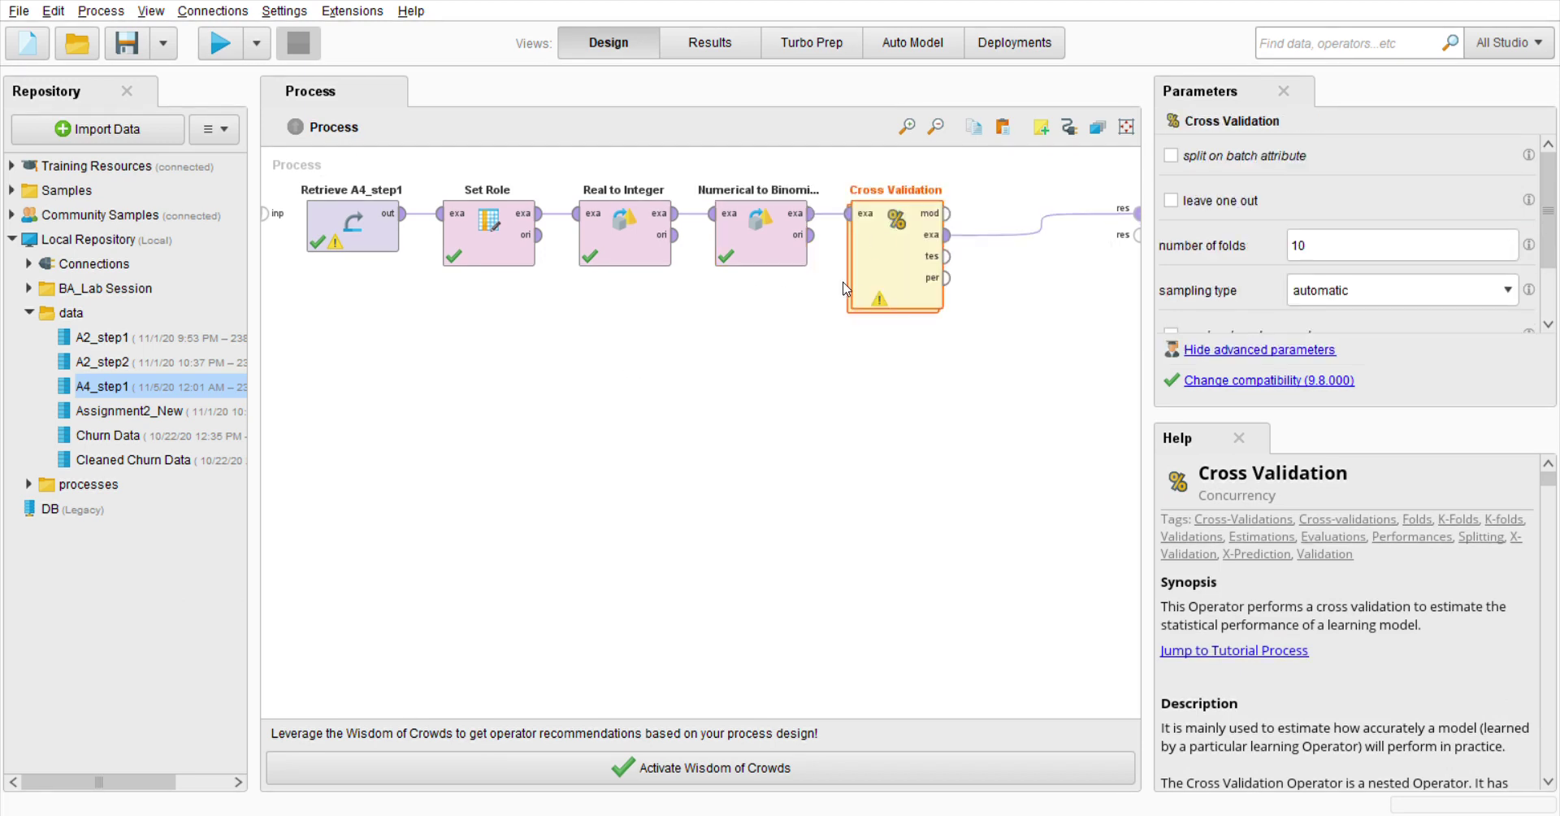
pyautogui.keyDown('alt'); pyautogui.click(1040, 213); pyautogui.keyUp('alt')
pyautogui.click(946, 213)
pyautogui.click(1136, 213)
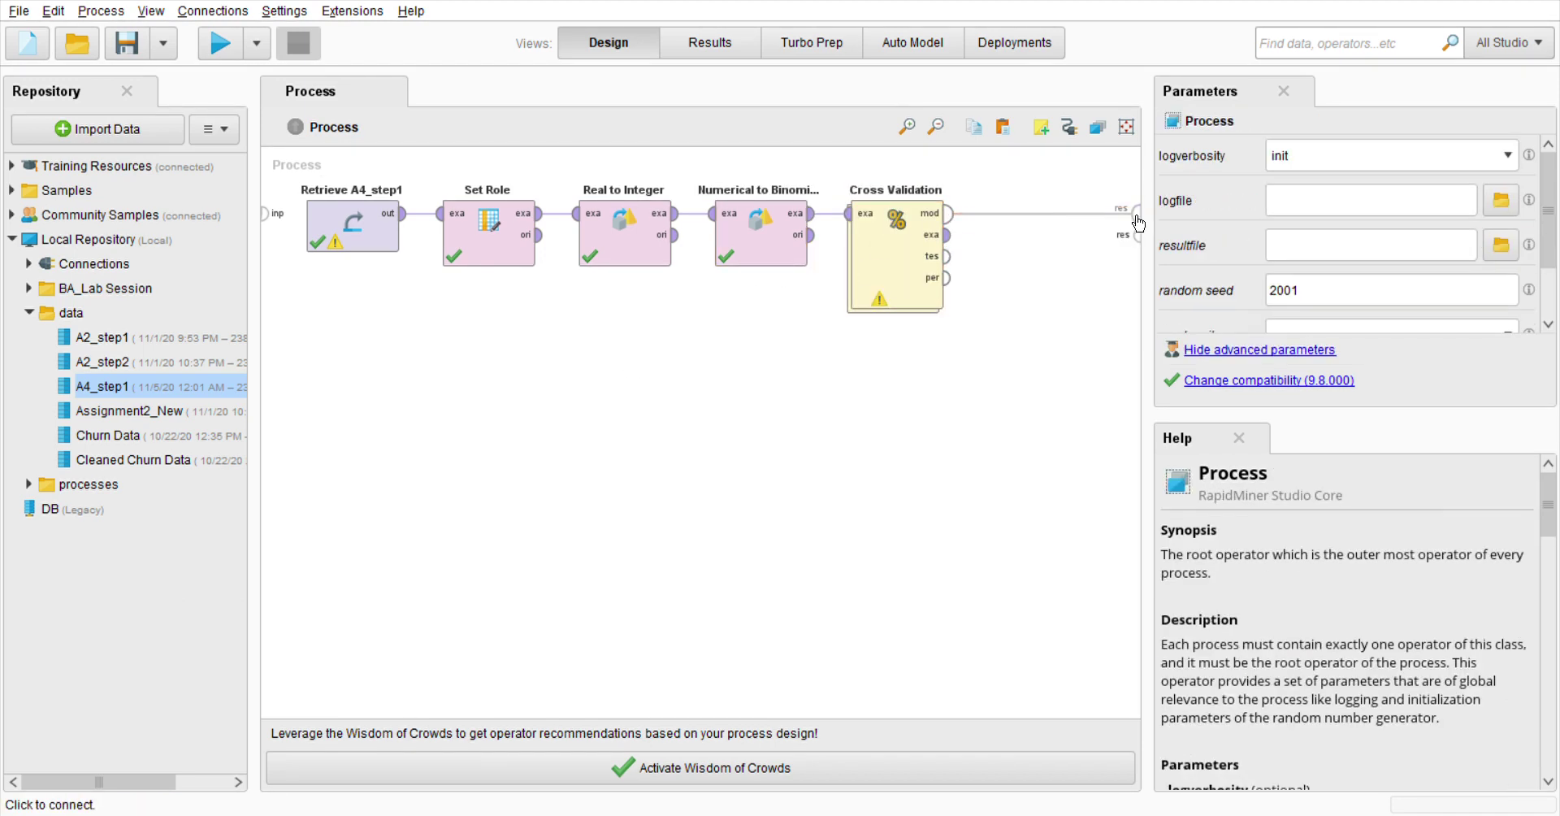
pyautogui.click(946, 256)
pyautogui.click(1136, 235)
pyautogui.click(947, 277)
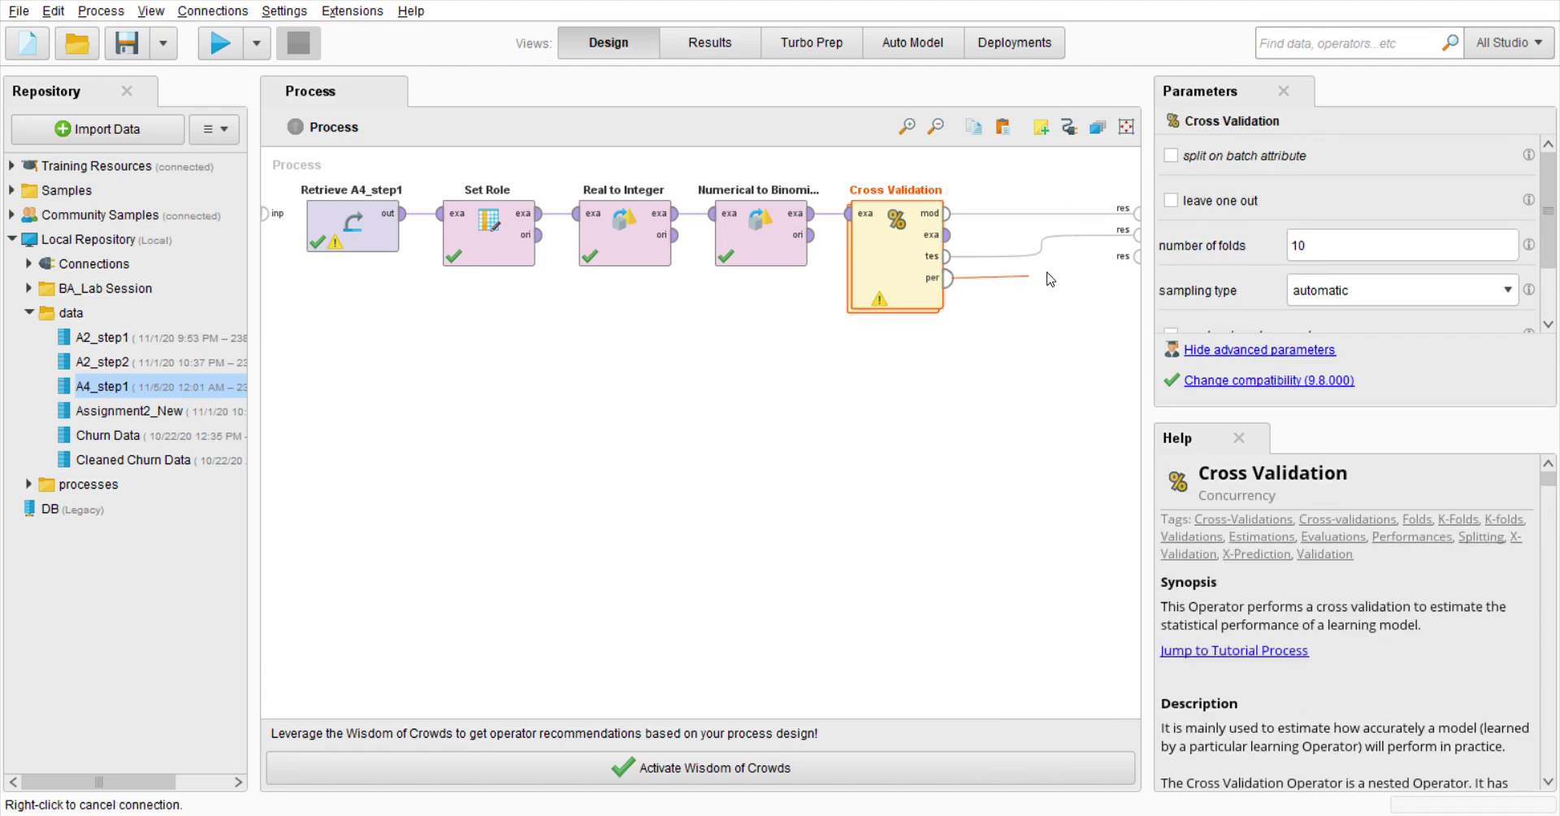
pyautogui.click(1136, 256)
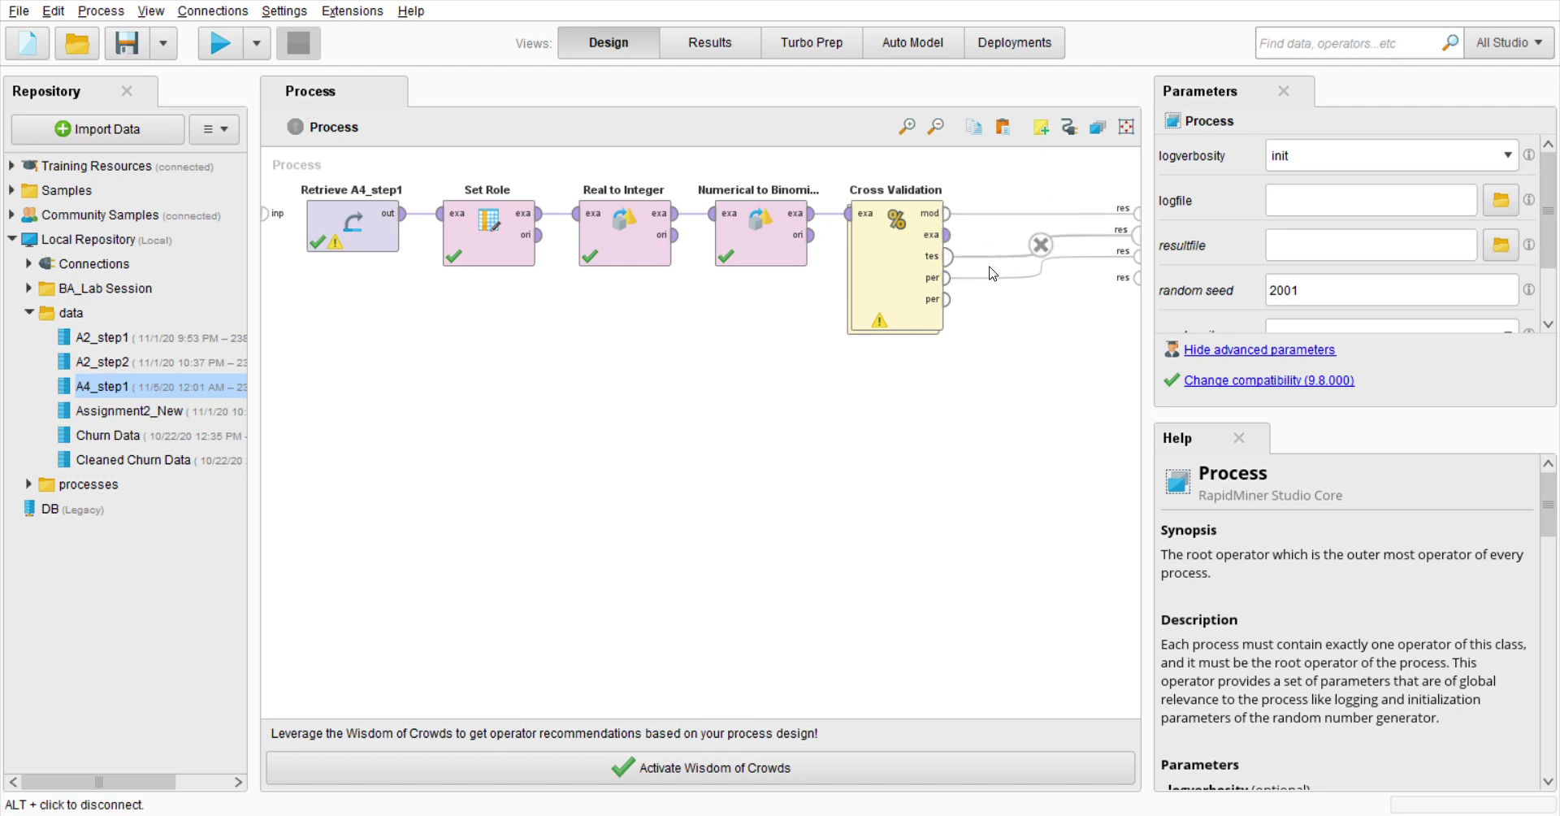
# Step: Inside Cross Validation, add an SVM to the Training area, feed it the training set, and connect its model and estimated performance to the model and through ports
pyautogui.click(881, 269)
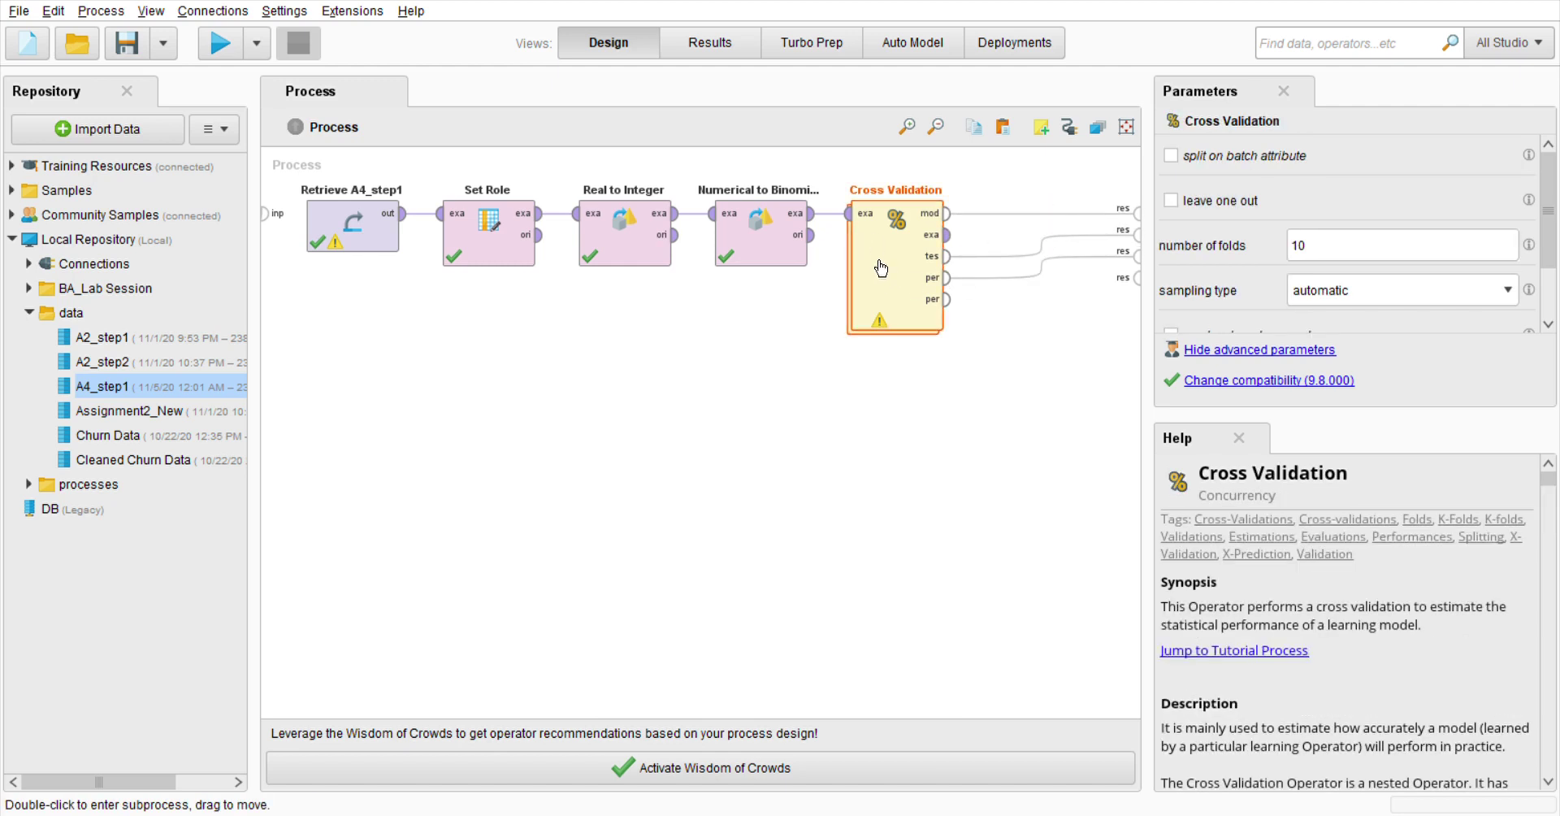
pyautogui.doubleClick(881, 268)
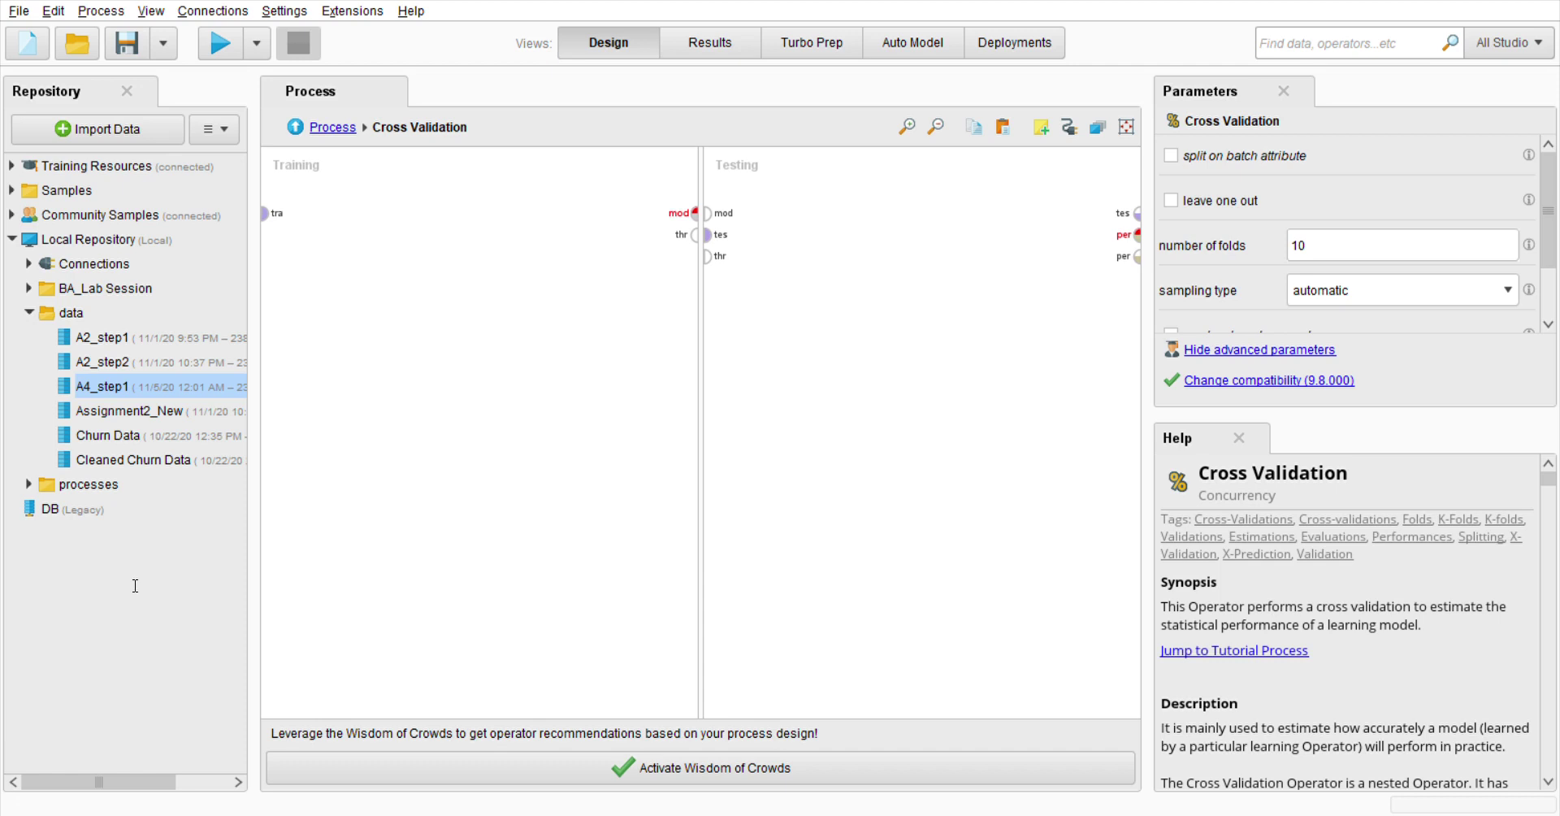
pyautogui.moveTo(140, 703); pyautogui.dragTo(356, 275)
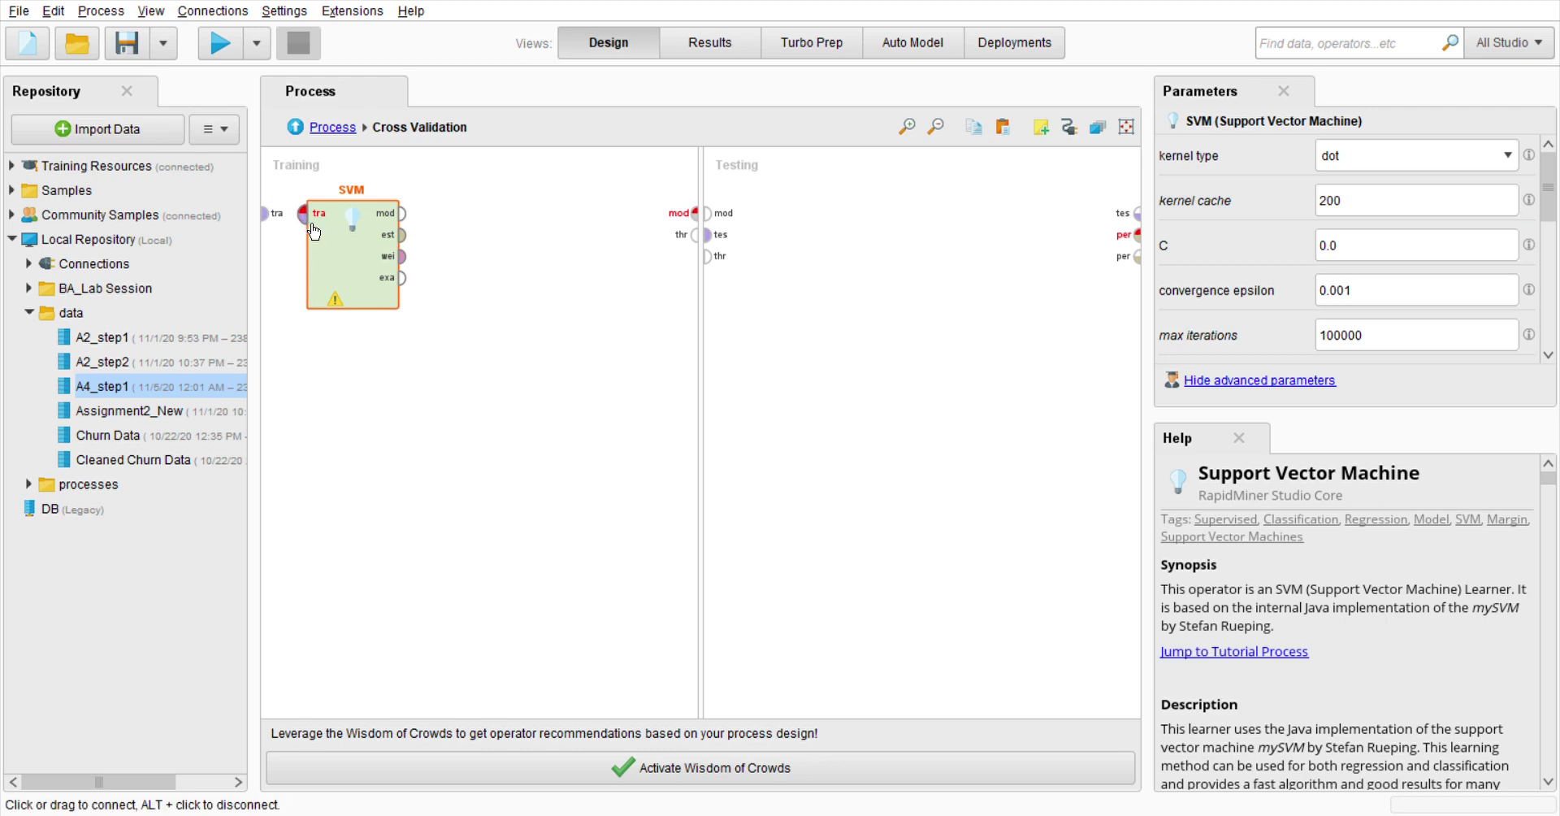
pyautogui.moveTo(303, 213); pyautogui.dragTo(264, 217)
pyautogui.click(264, 215)
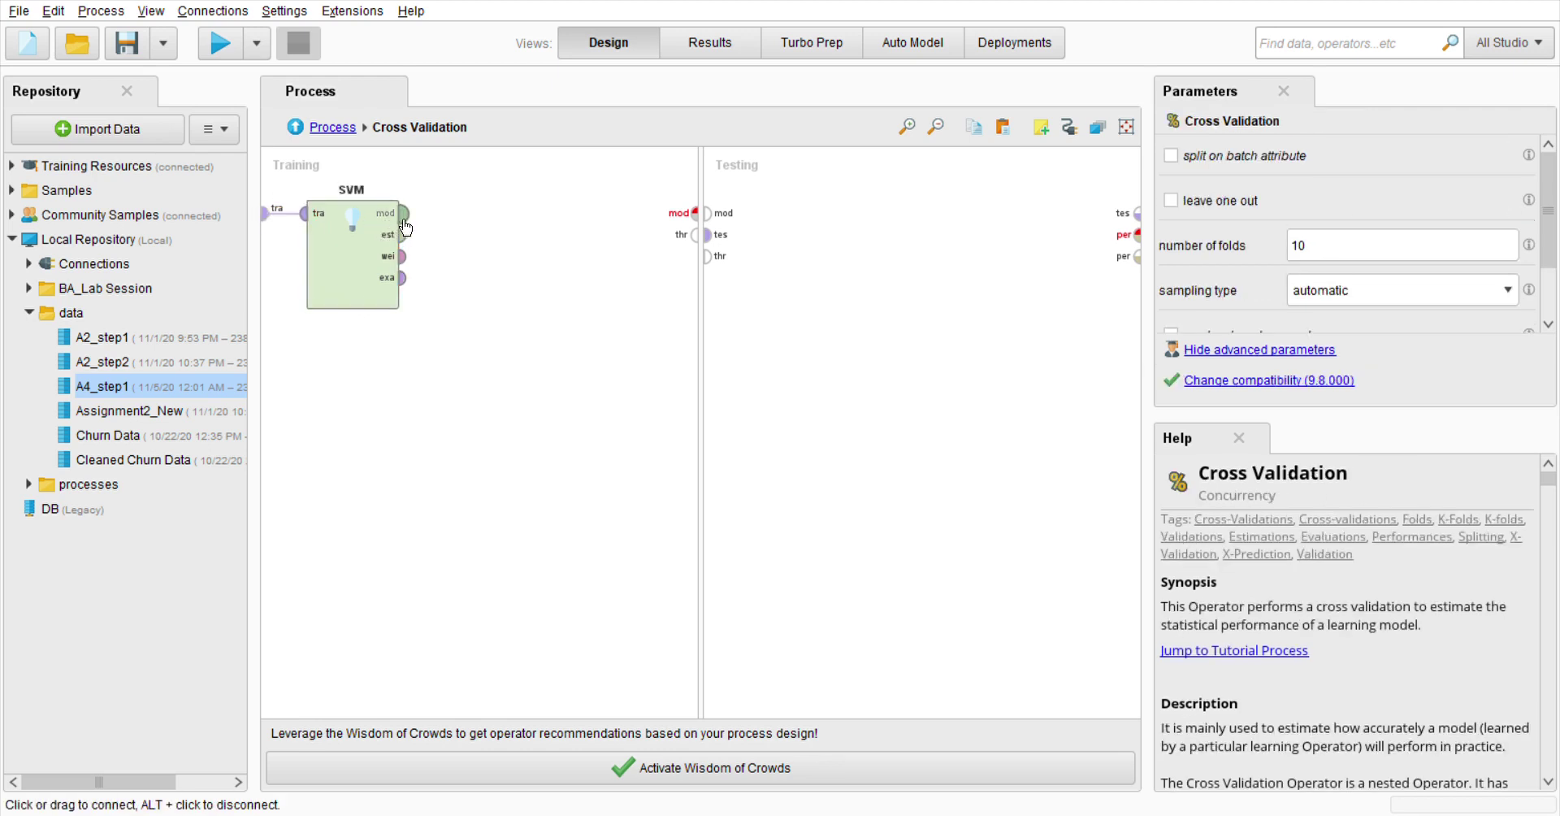
pyautogui.click(401, 212)
pyautogui.click(700, 214)
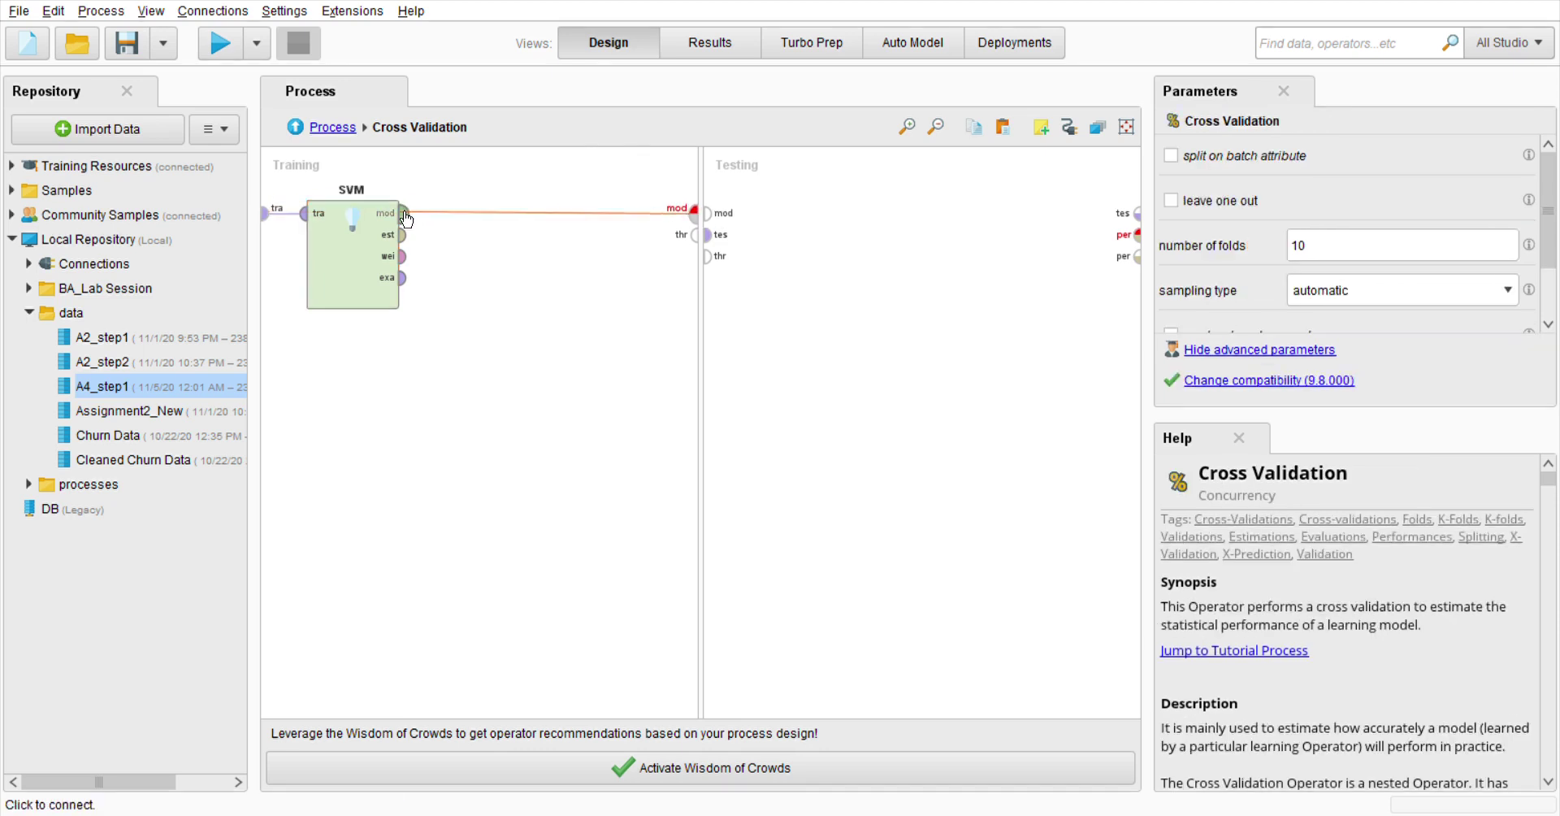
pyautogui.click(402, 235)
pyautogui.click(695, 234)
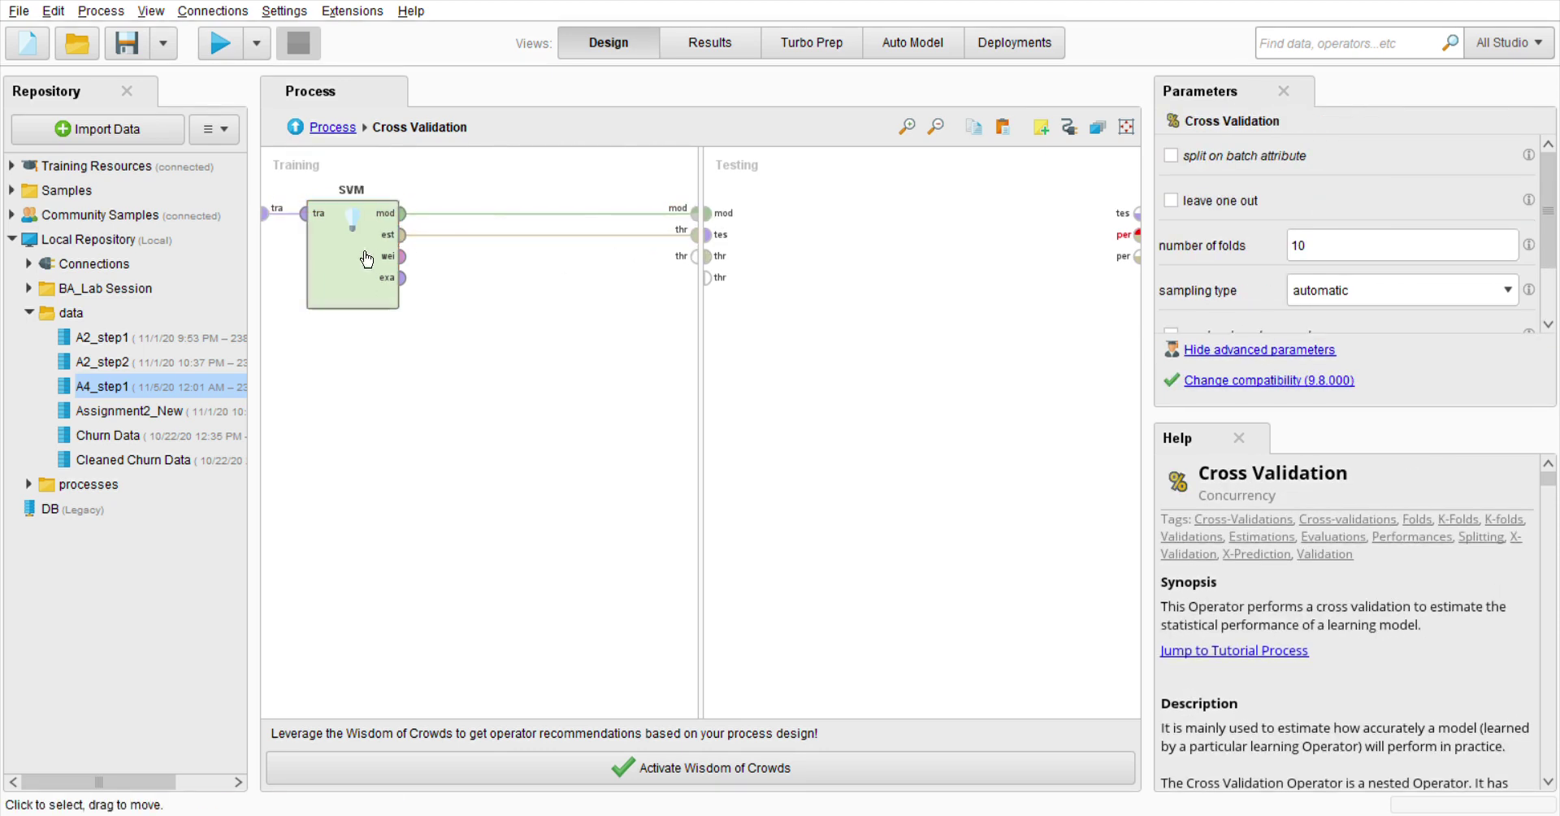
pyautogui.moveTo(365, 286); pyautogui.dragTo(502, 286)
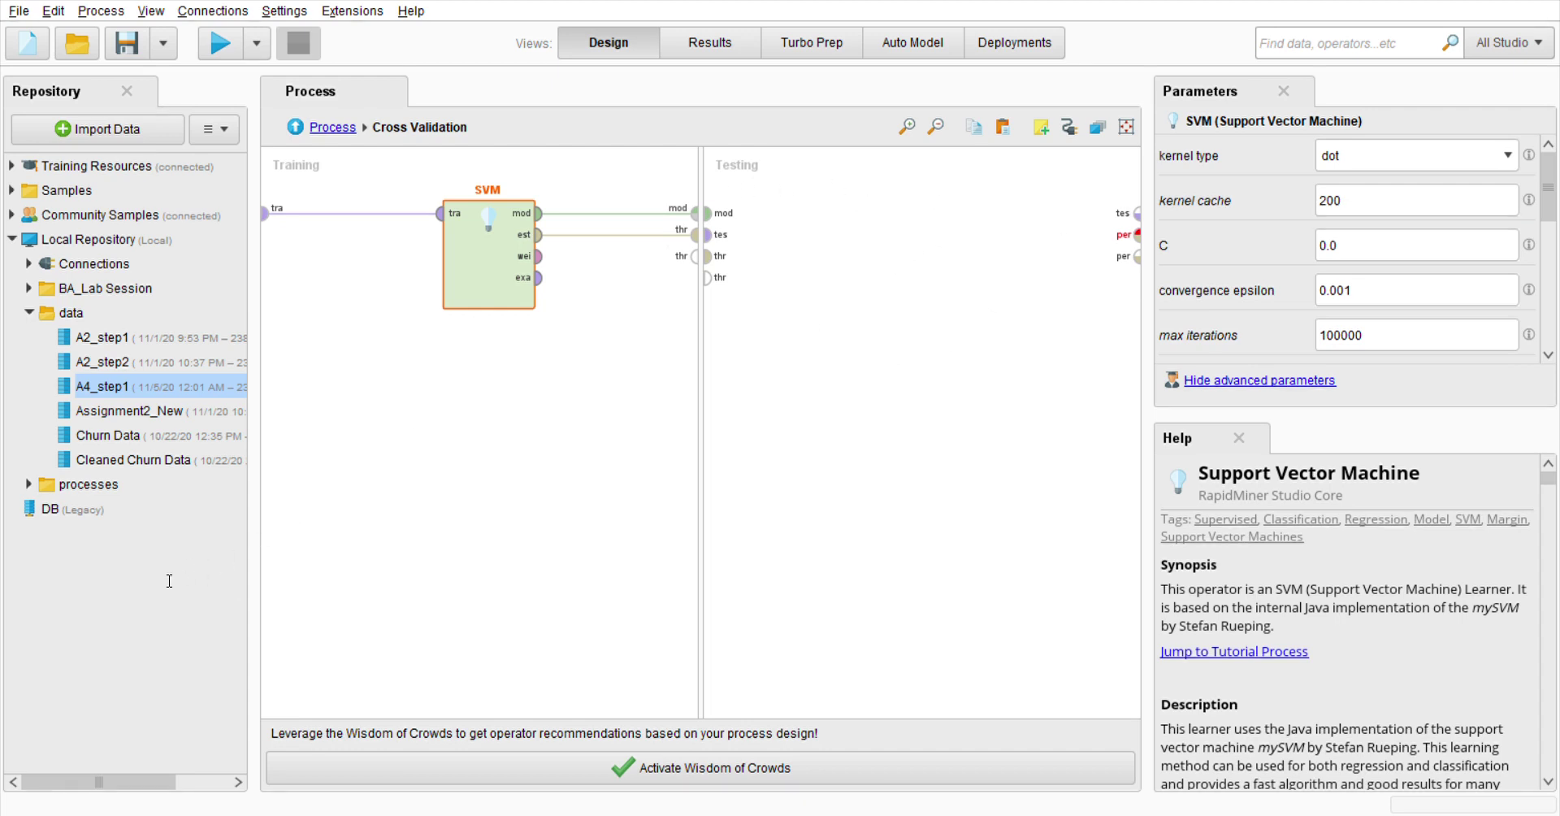
# Step: Add an Apply Model operator to the Testing area and connect the model and test set to its inputs
pyautogui.moveTo(152, 683); pyautogui.dragTo(705, 213)
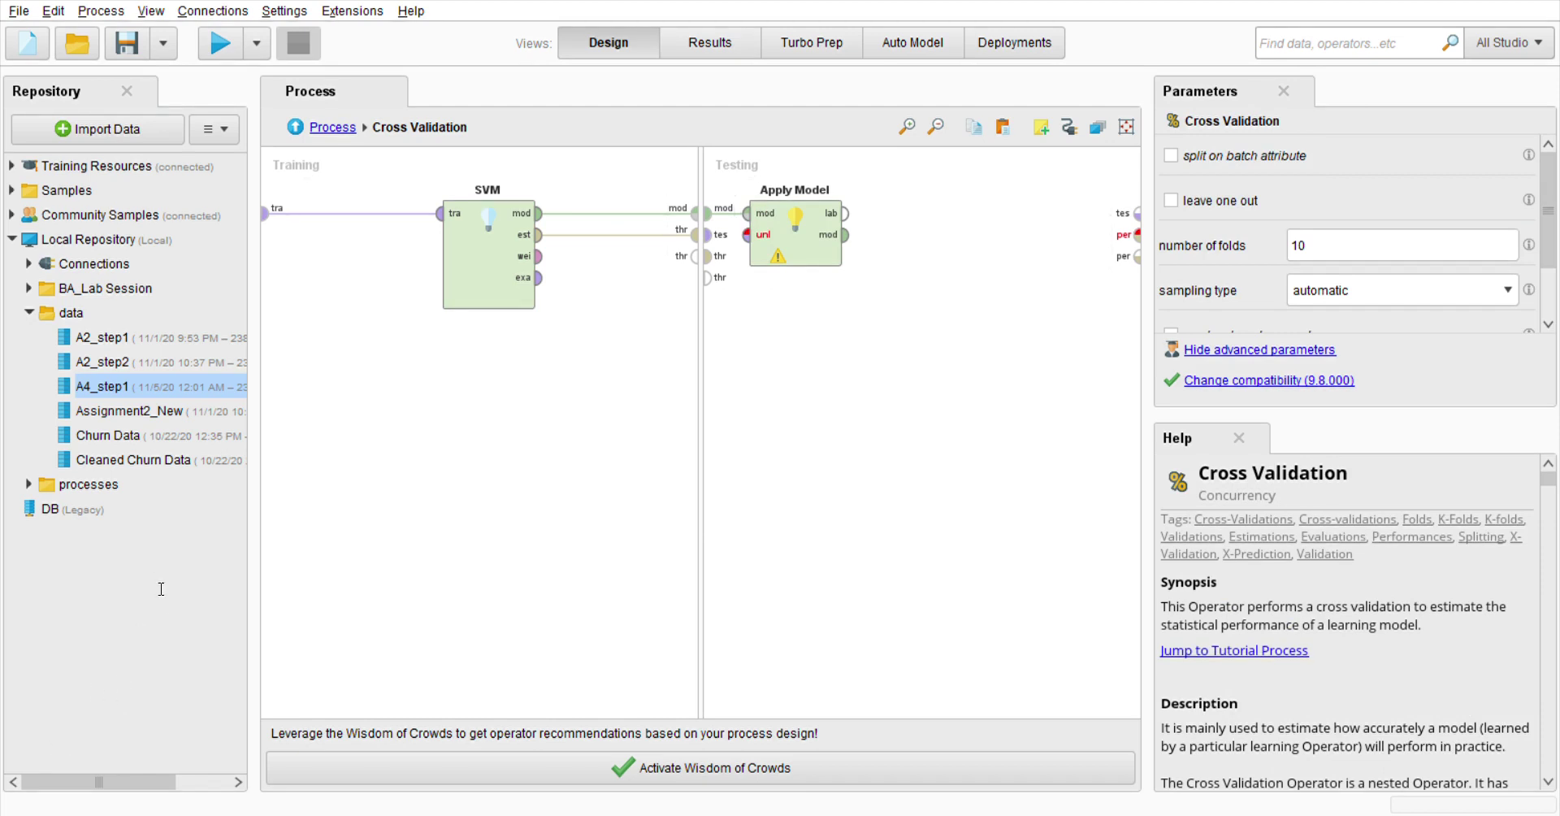
pyautogui.click(751, 232)
pyautogui.click(709, 235)
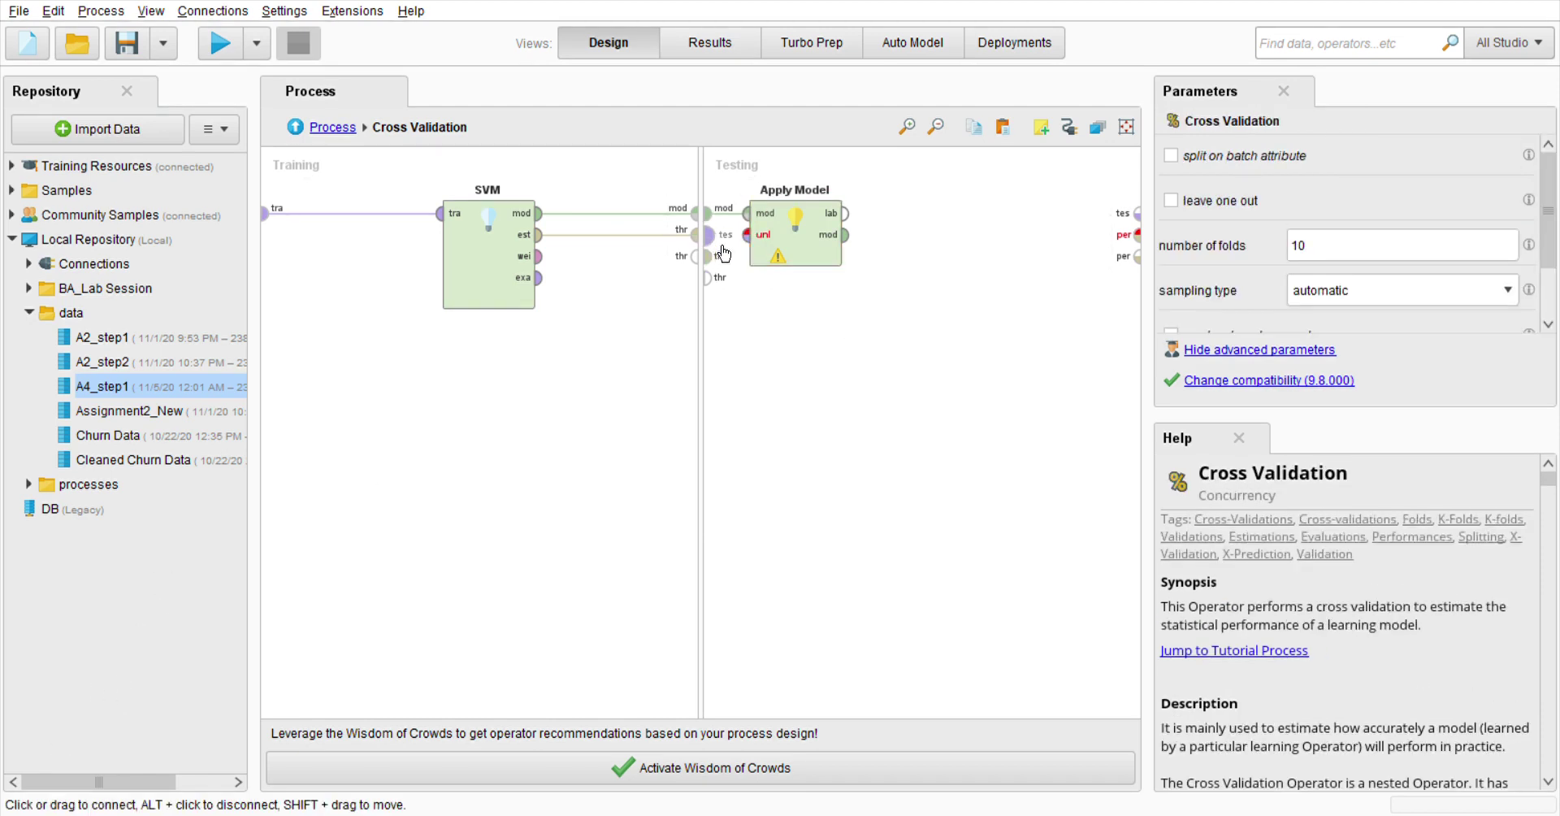
pyautogui.click(748, 244)
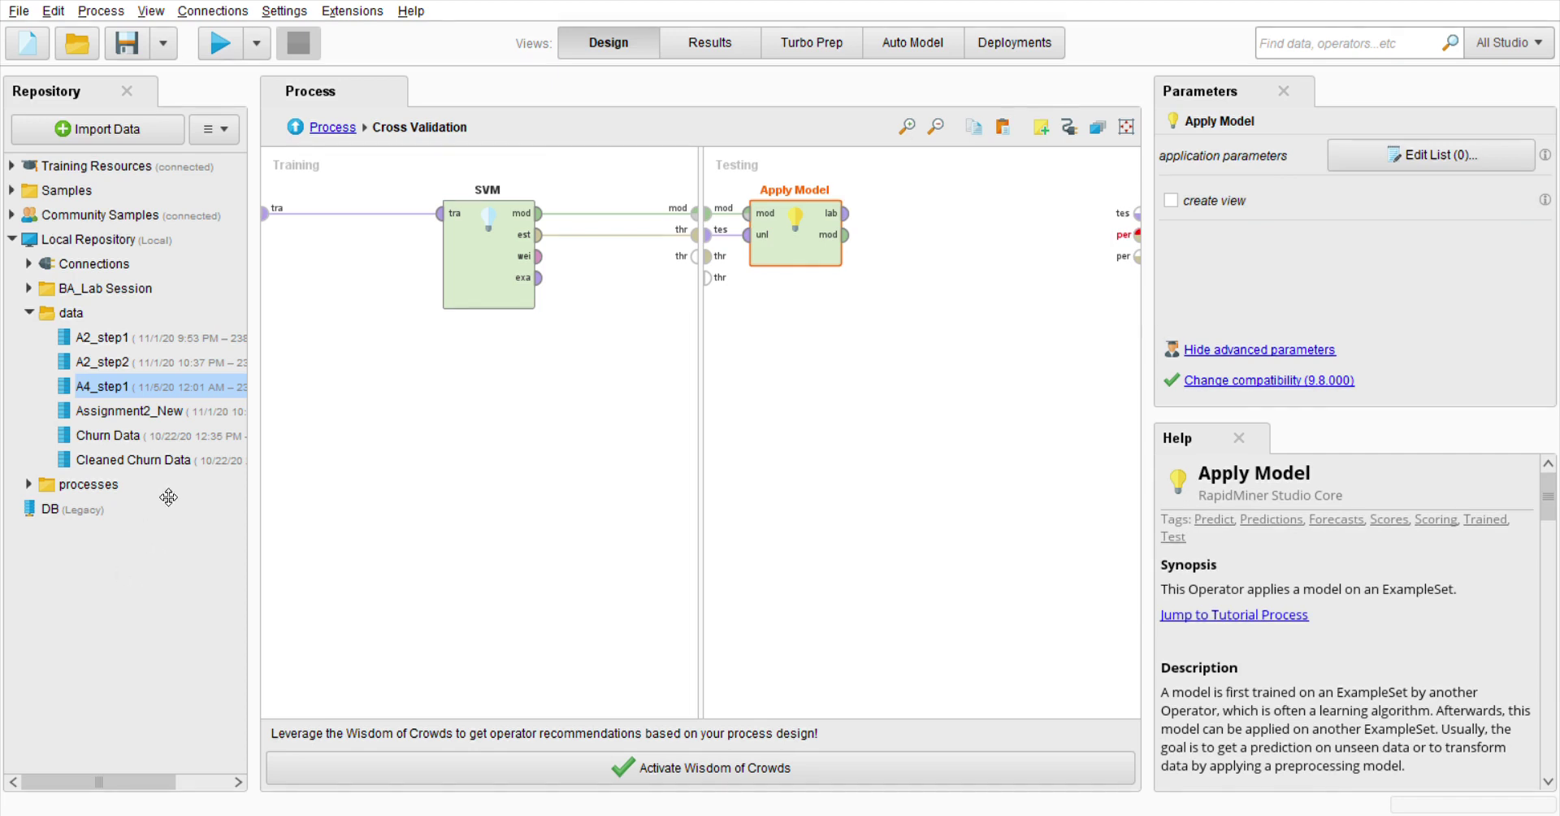
# Step: Add a Performance (Classification) operator fed by Apply Model's labelled data, and connect its performance and example set to the Testing outputs
pyautogui.moveTo(177, 393); pyautogui.dragTo(902, 234)
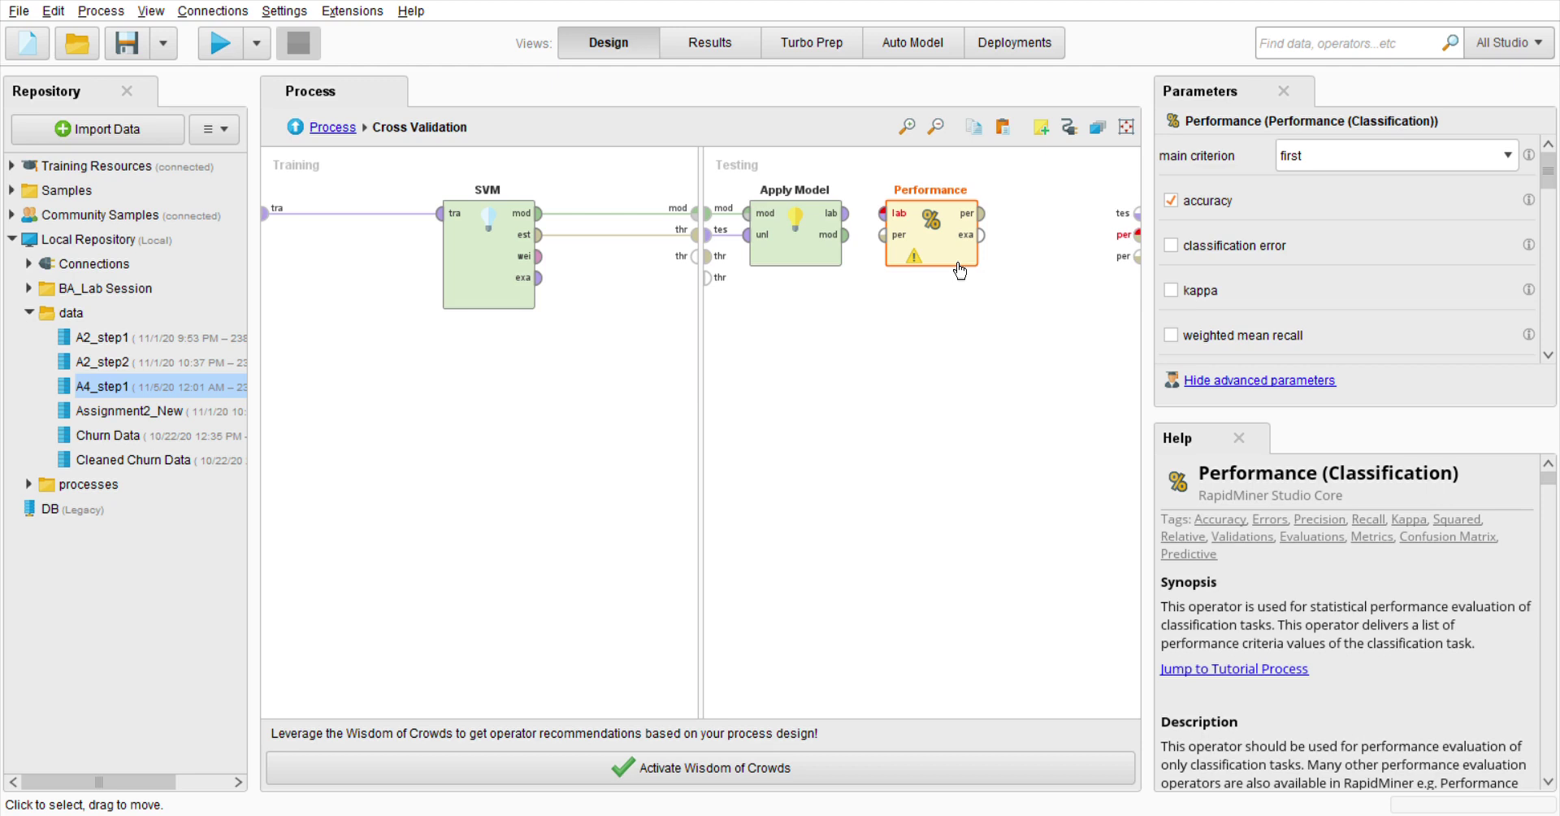
pyautogui.click(845, 213)
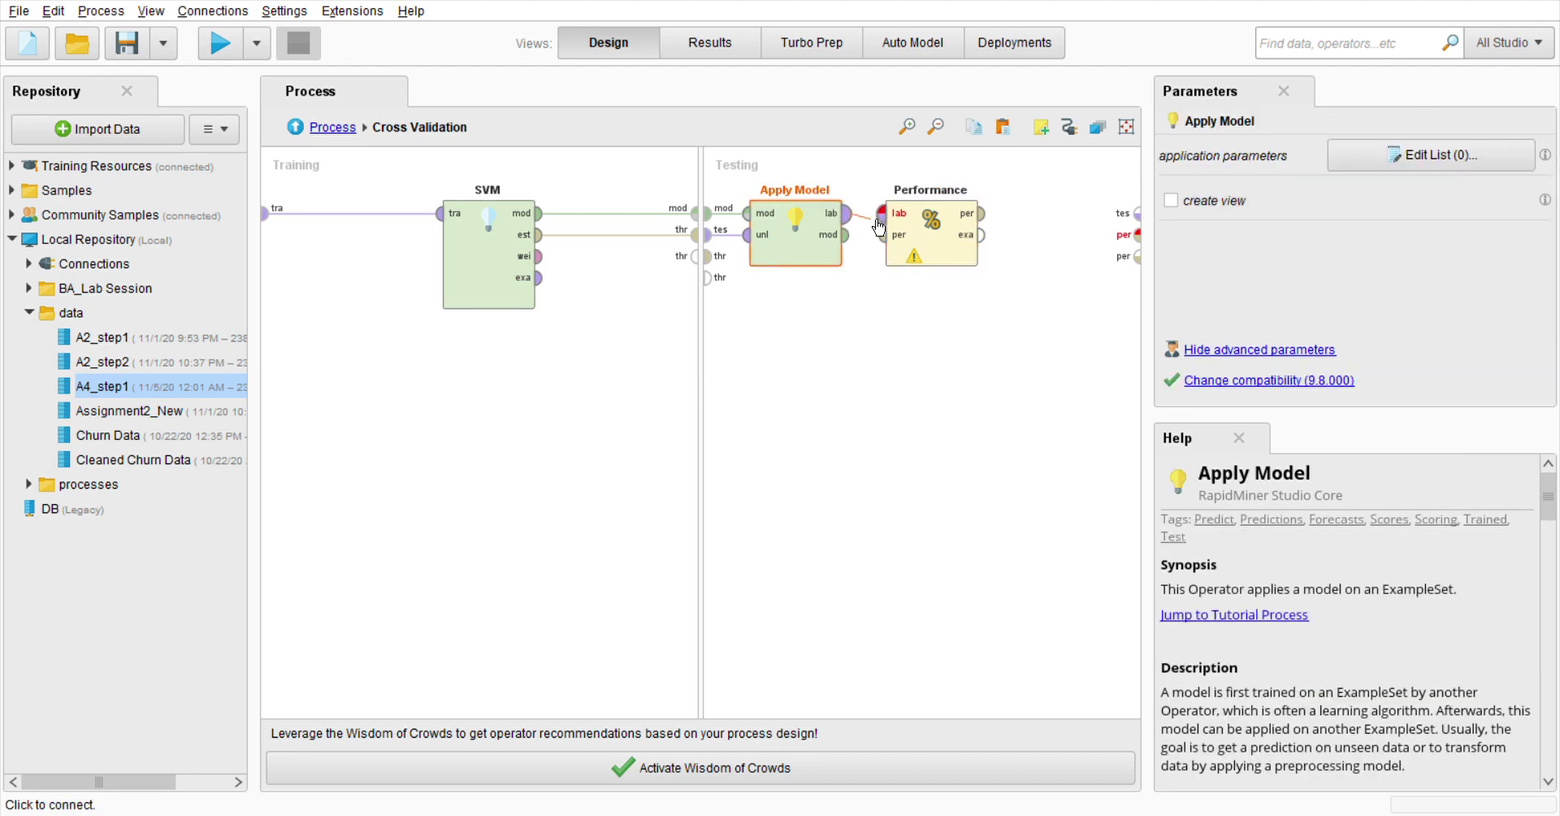
pyautogui.click(883, 213)
pyautogui.click(980, 213)
pyautogui.click(1137, 234)
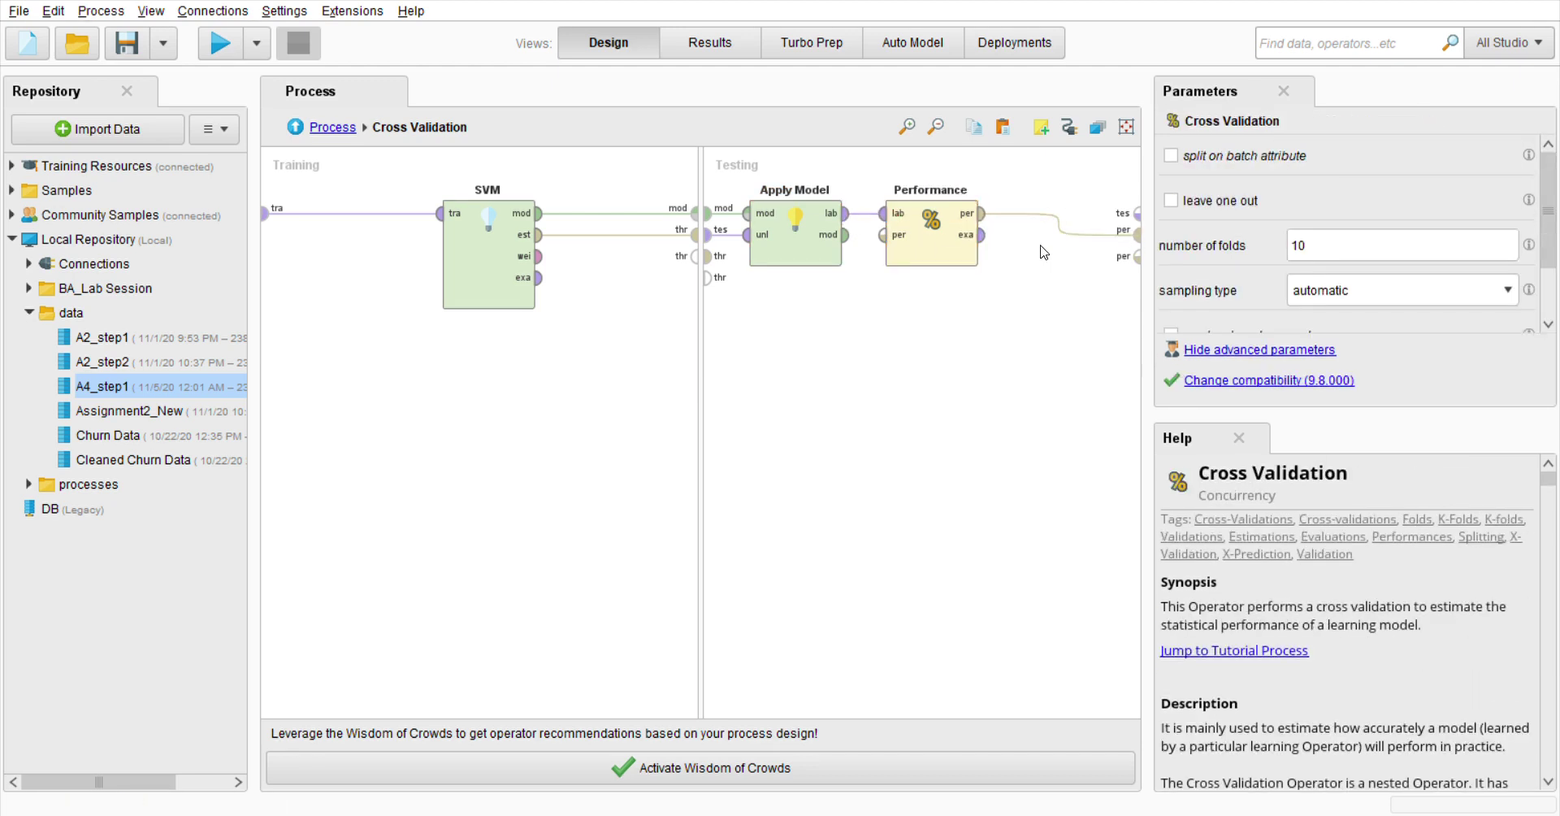
pyautogui.click(982, 235)
pyautogui.click(1137, 213)
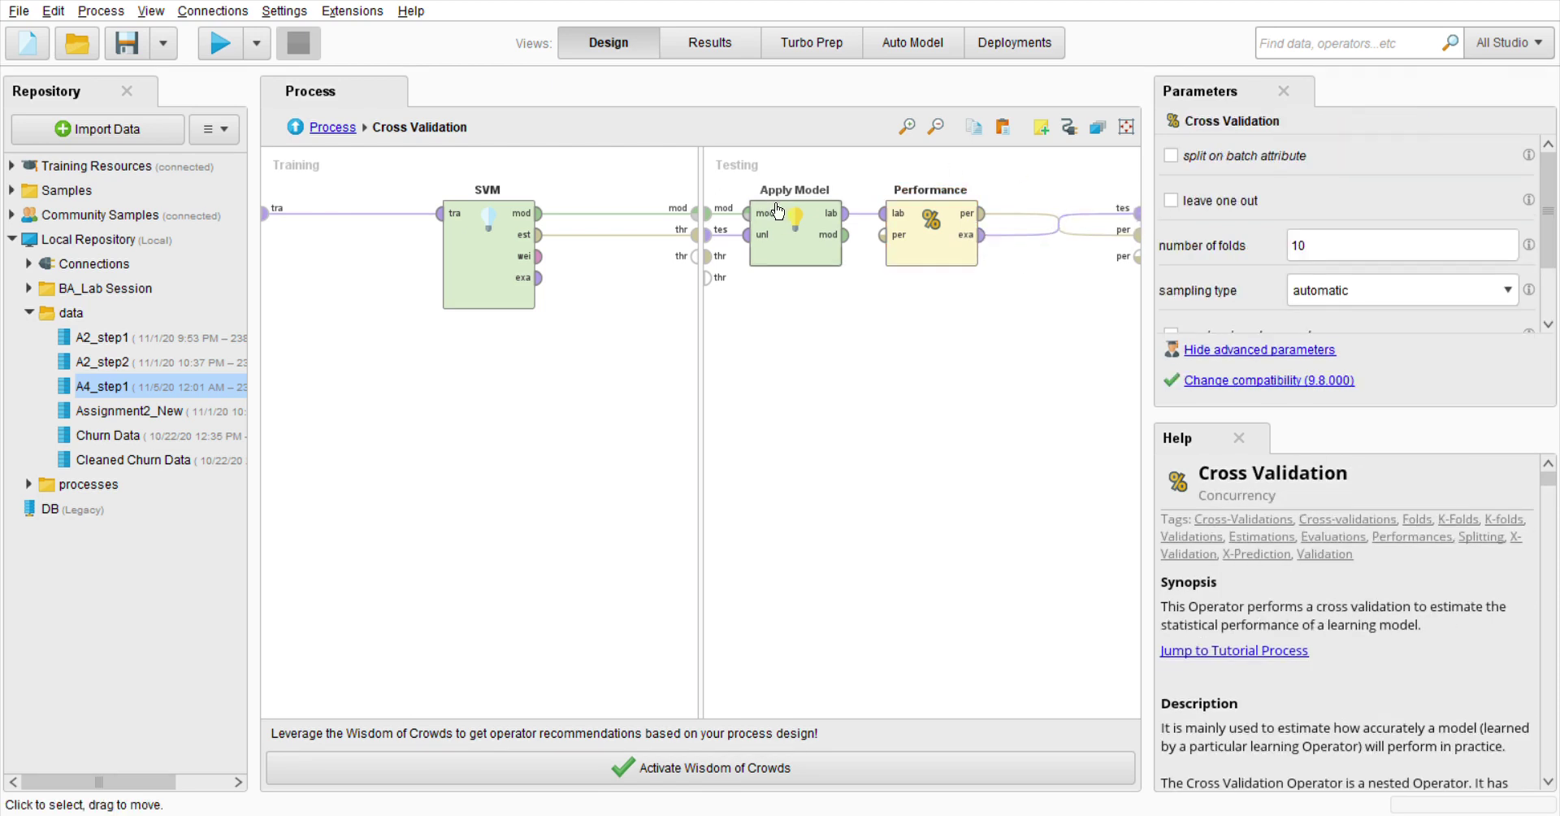
# Step: Run the complete process from the top level, review the accuracy table and the SVM kernel model weights, and return to the design
pyautogui.click(326, 122)
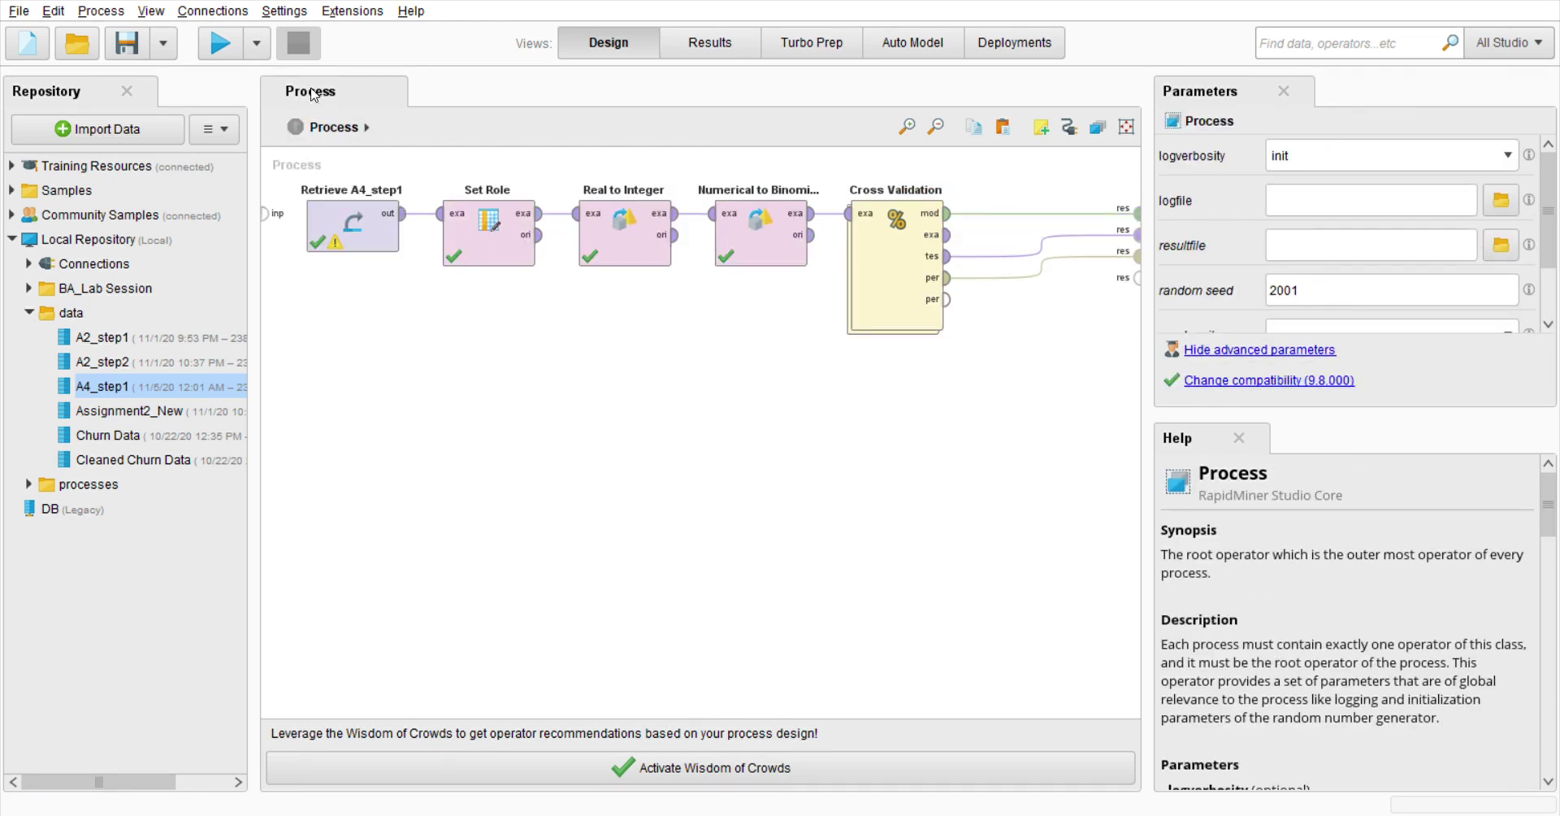
pyautogui.click(219, 49)
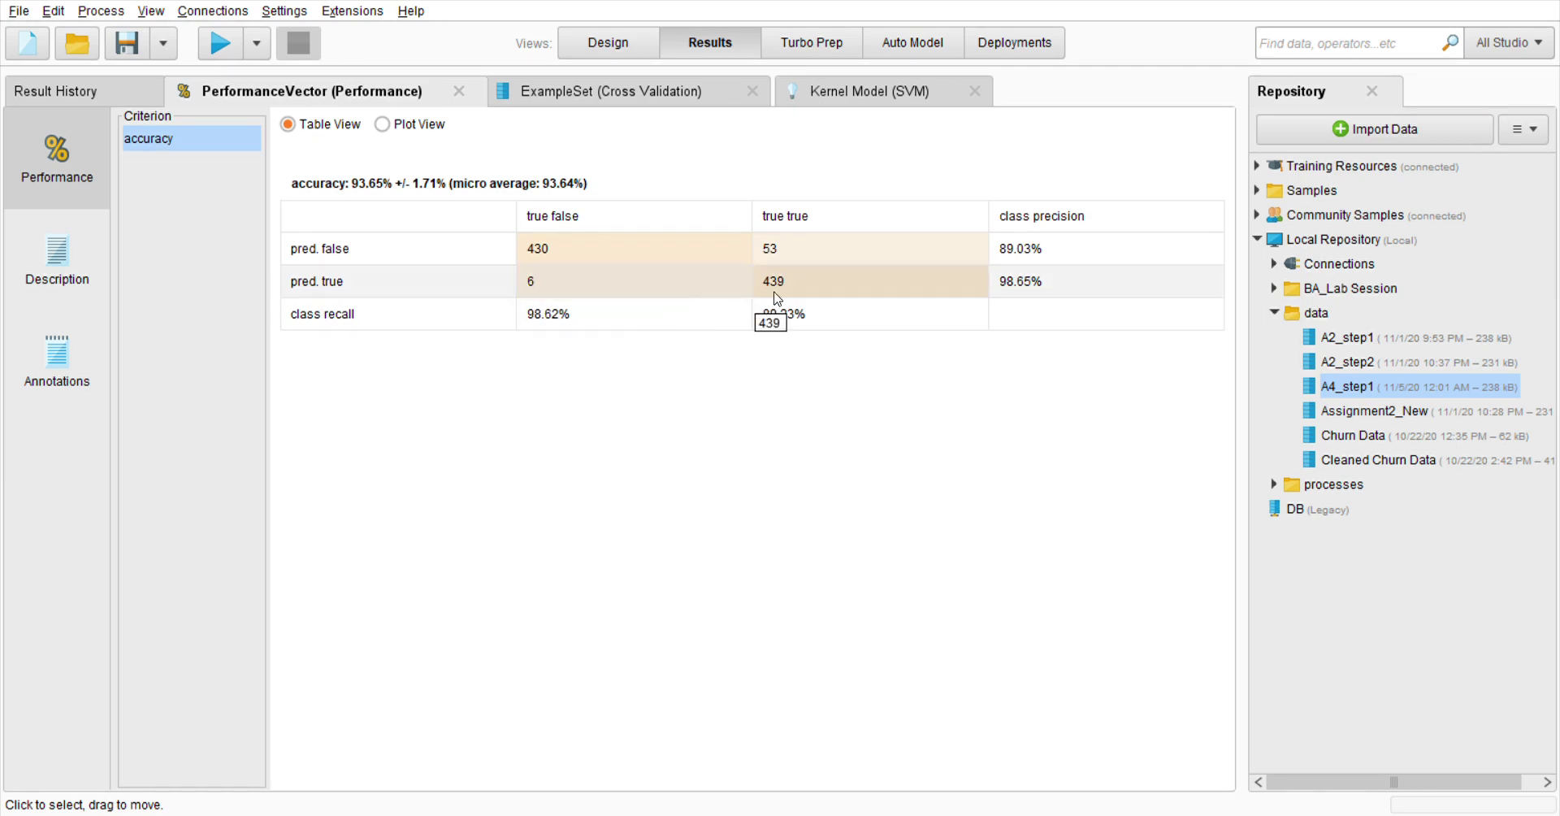
pyautogui.click(861, 97)
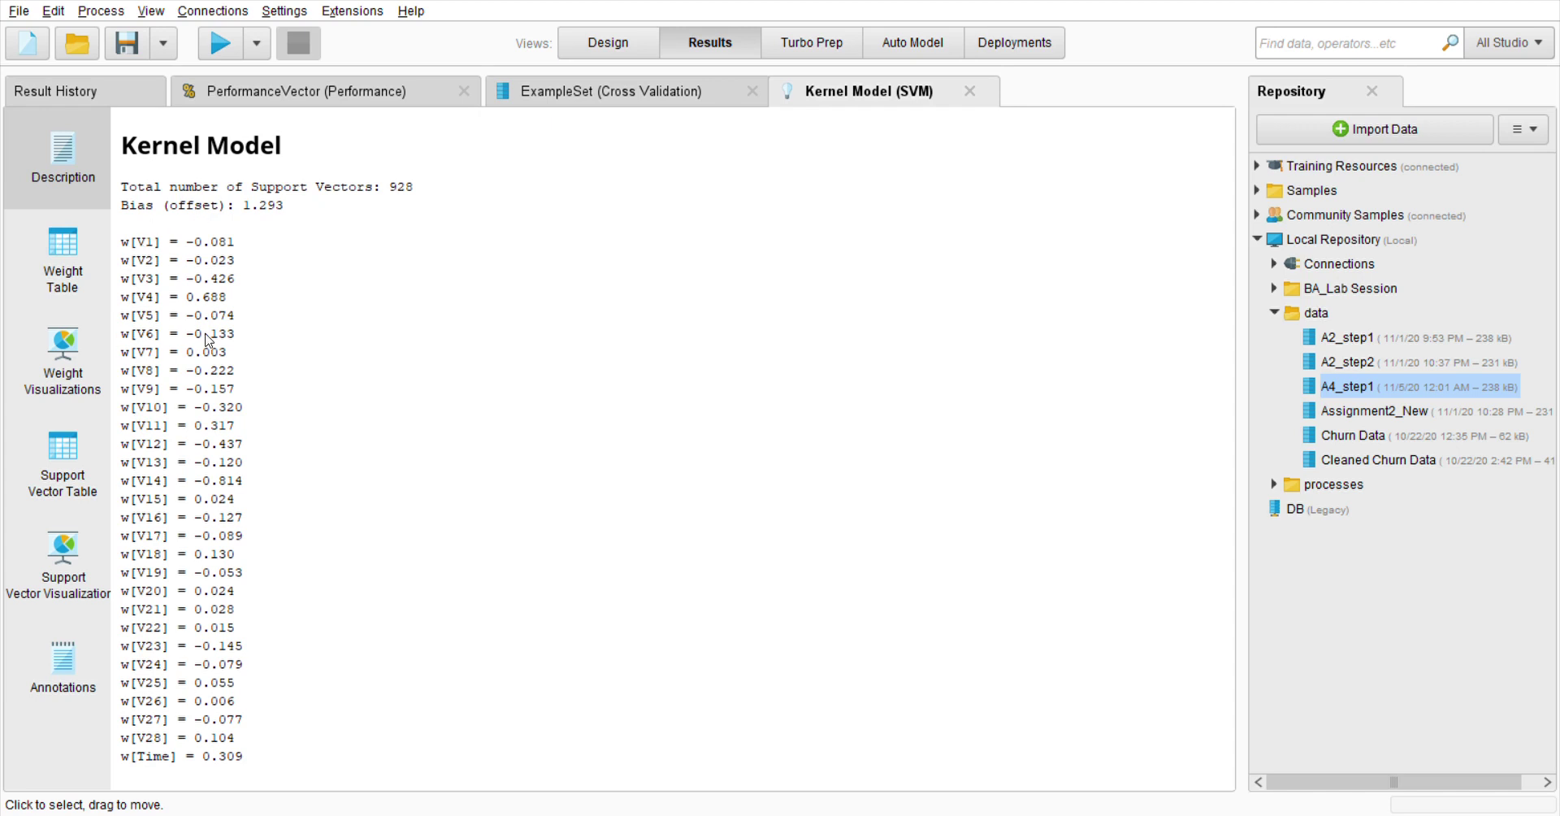
pyautogui.click(609, 40)
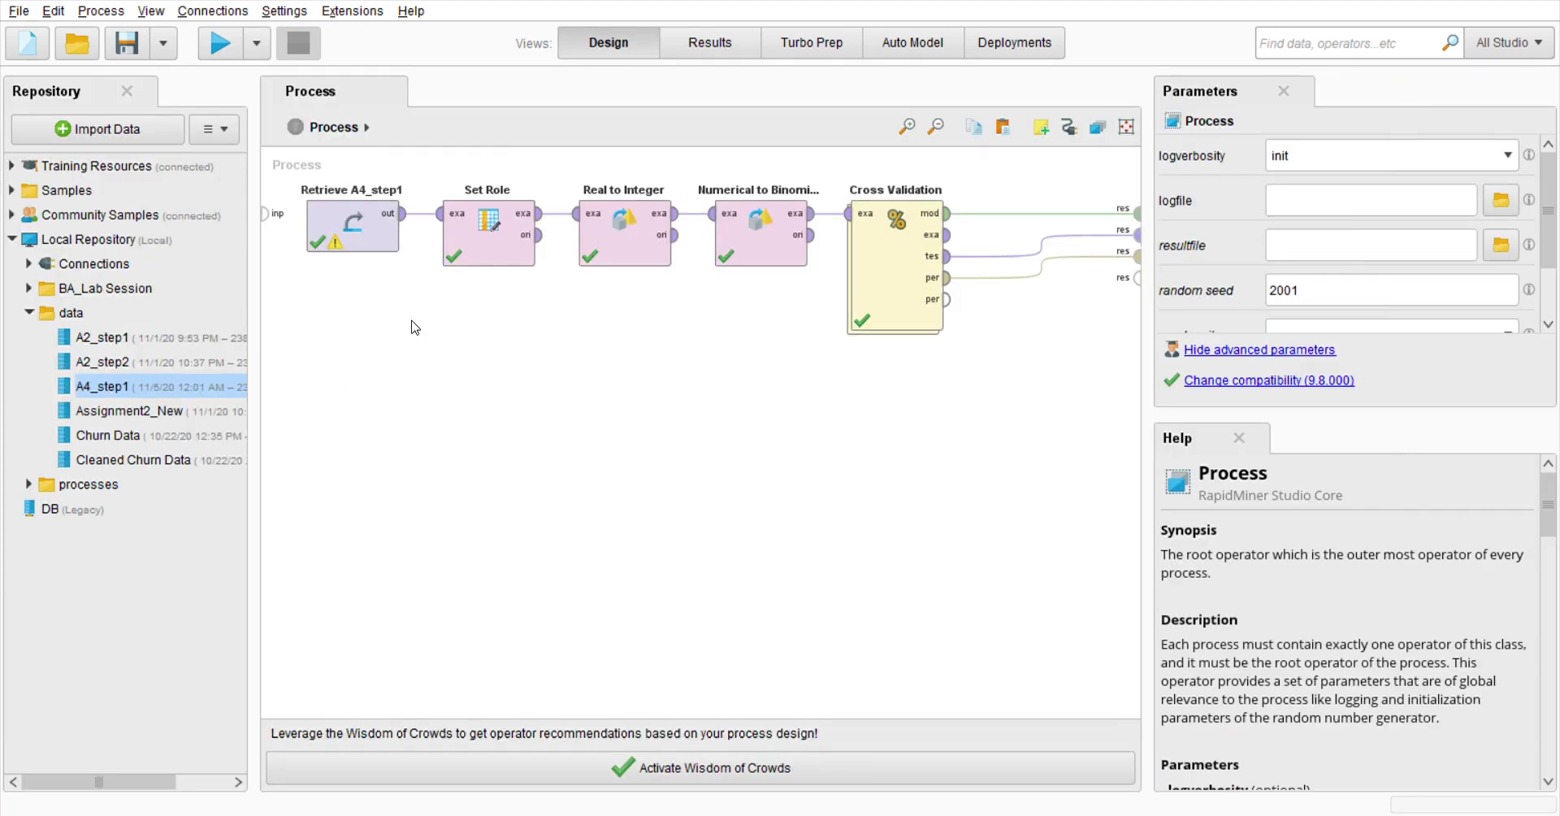